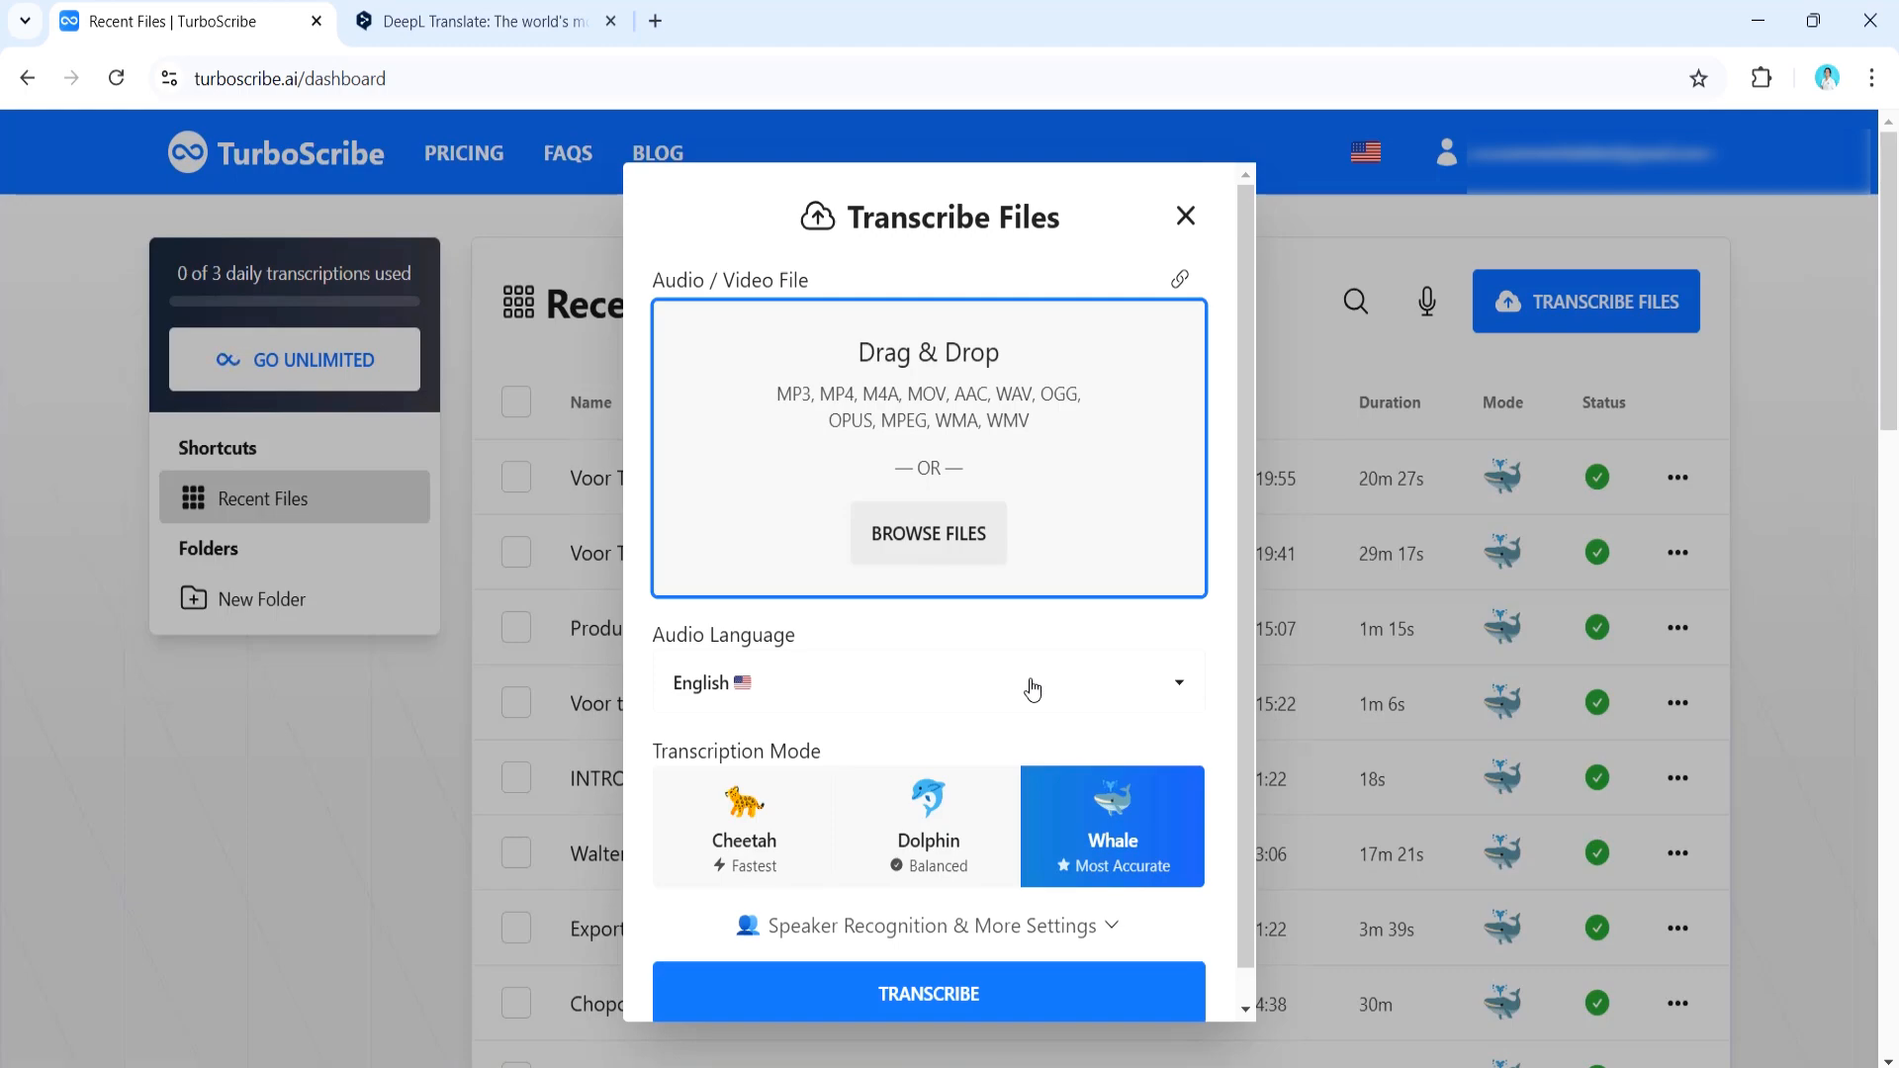
- Choose the Whale transcription mode and expand the speaker recognition and additional settings
scroll(1033, 690, down, 1)
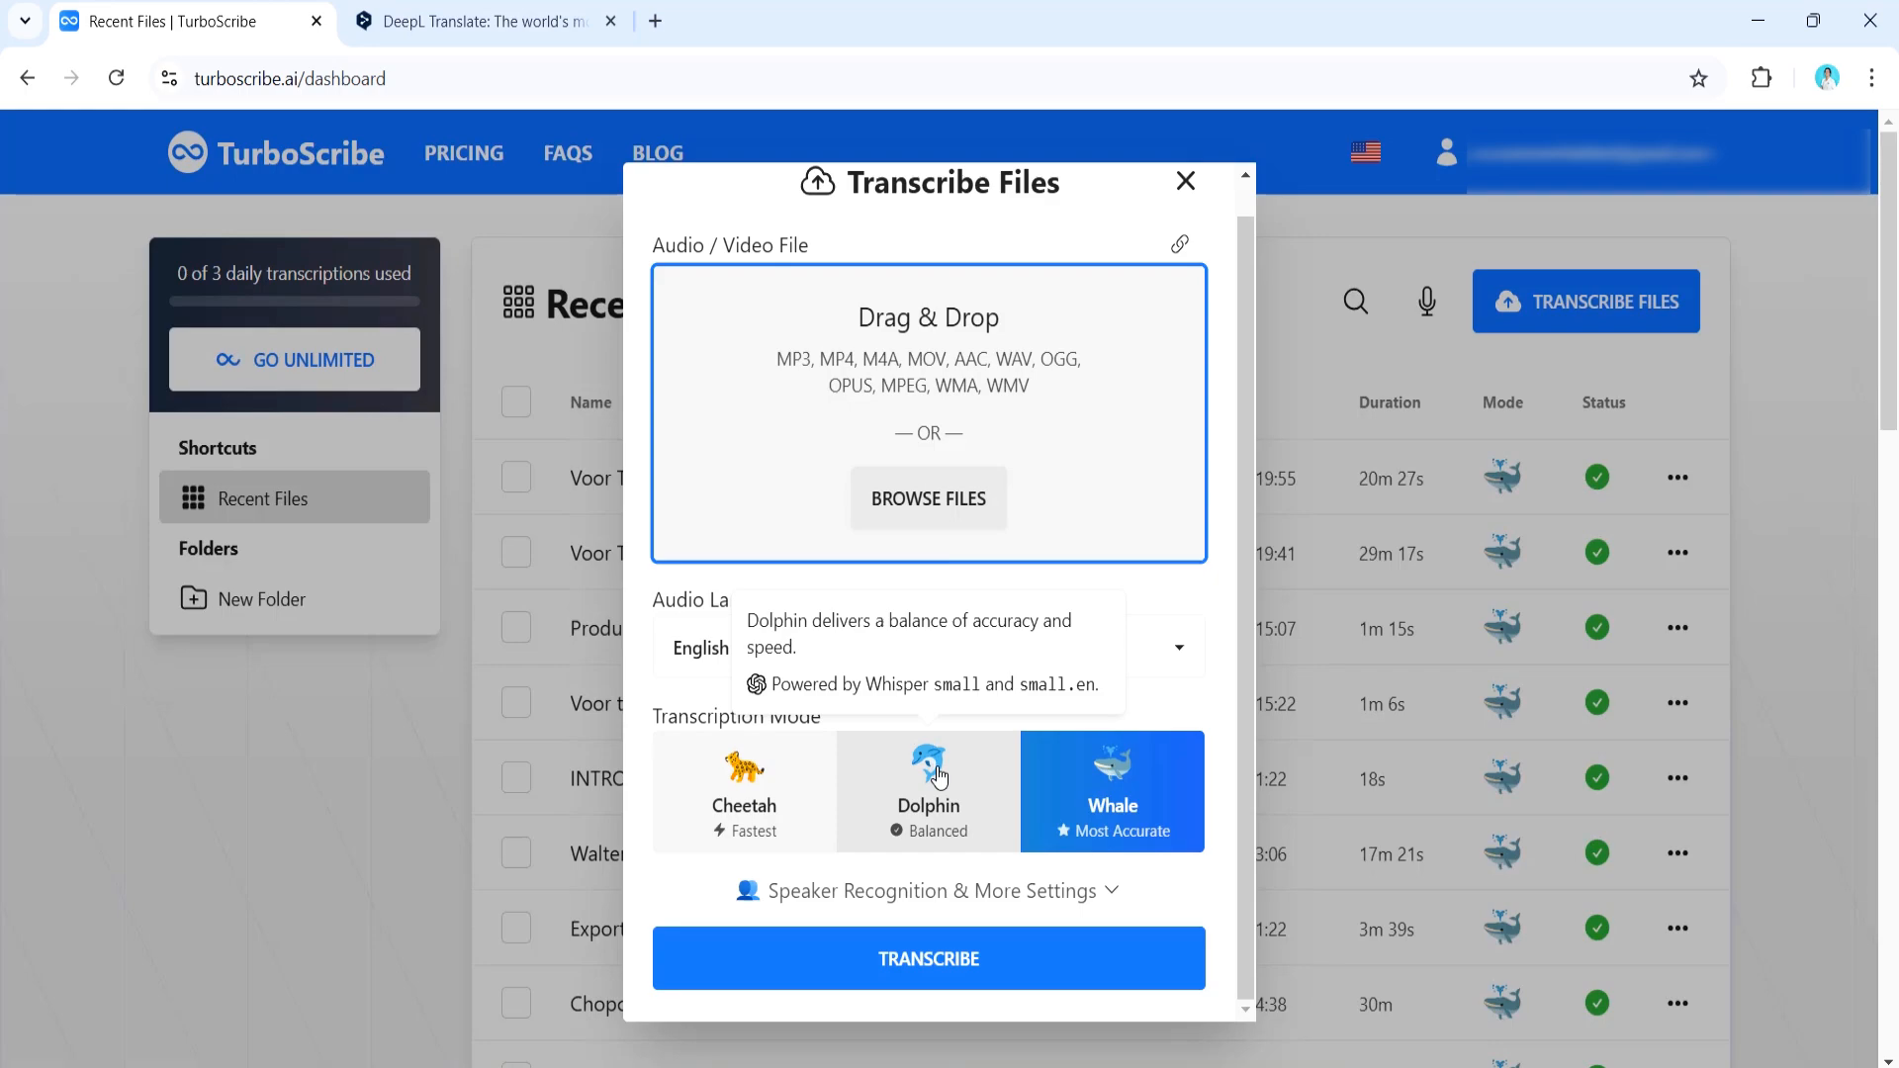
click(1128, 806)
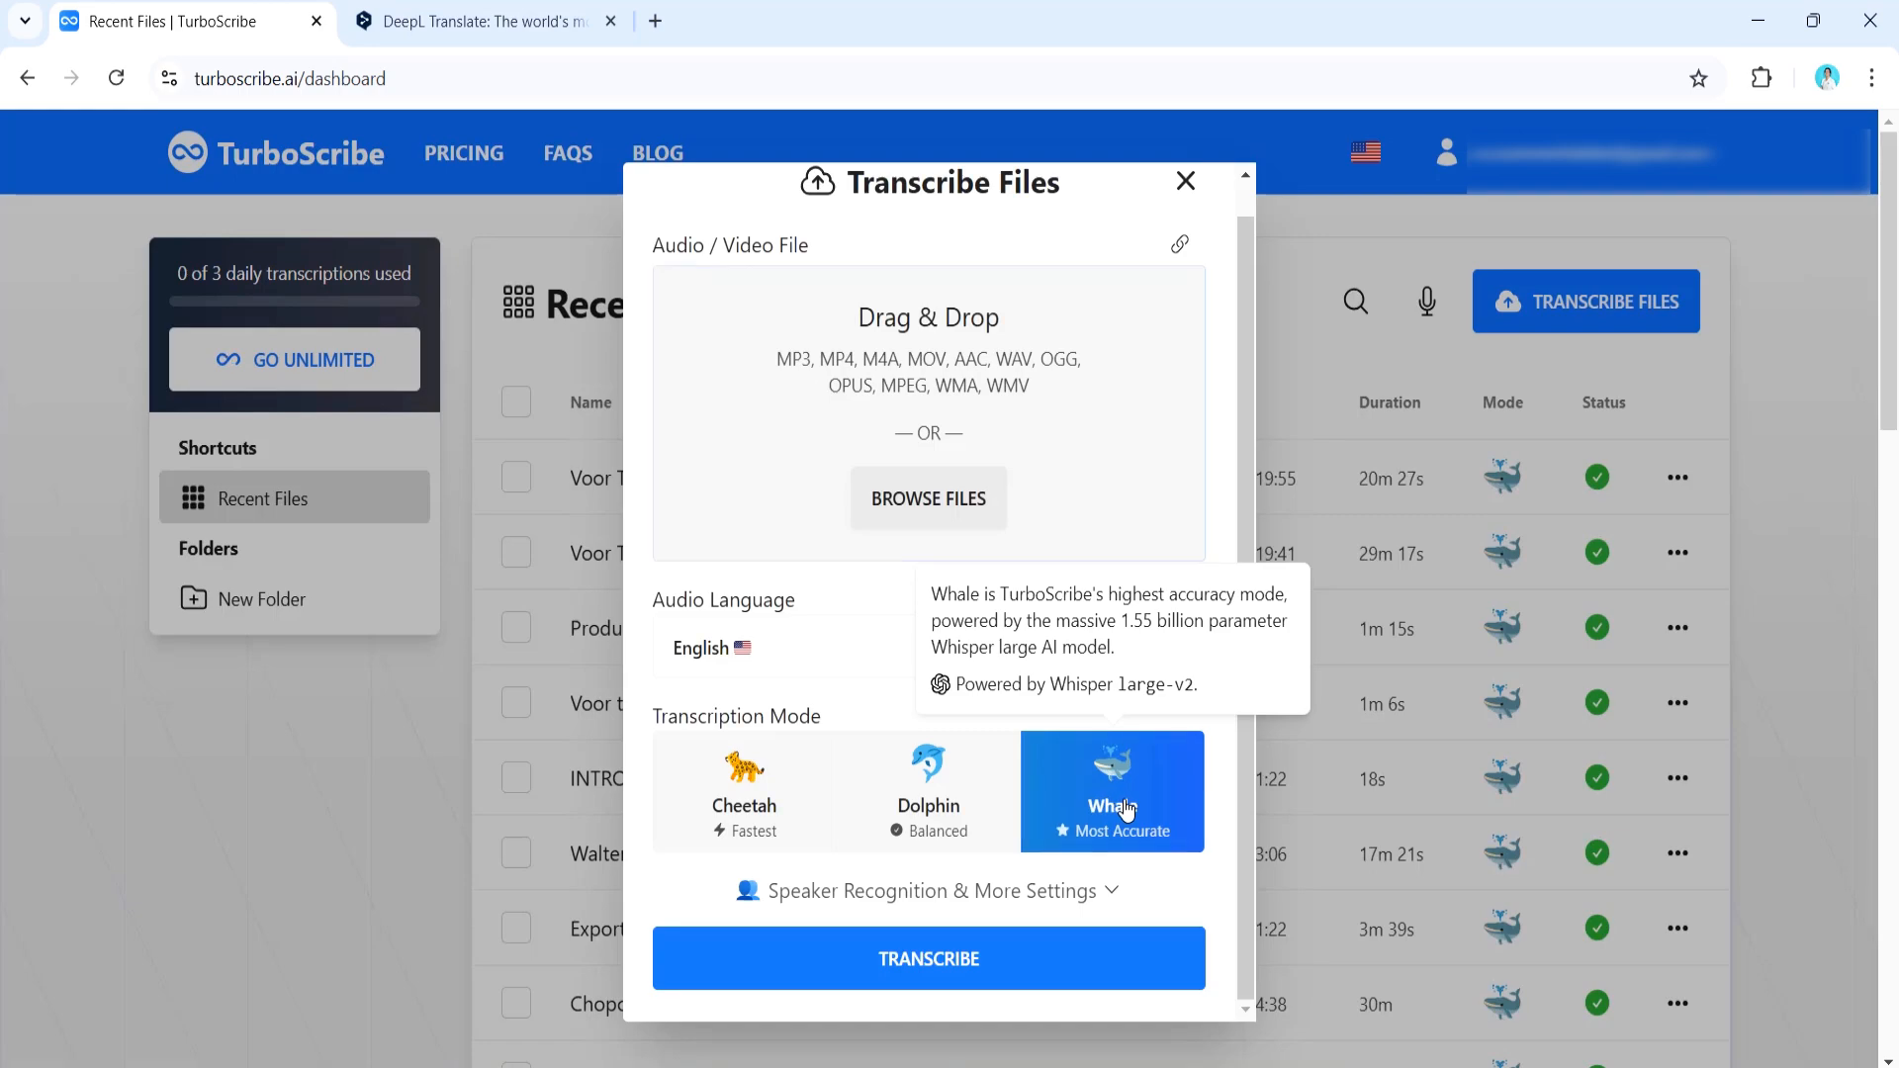
click(1084, 887)
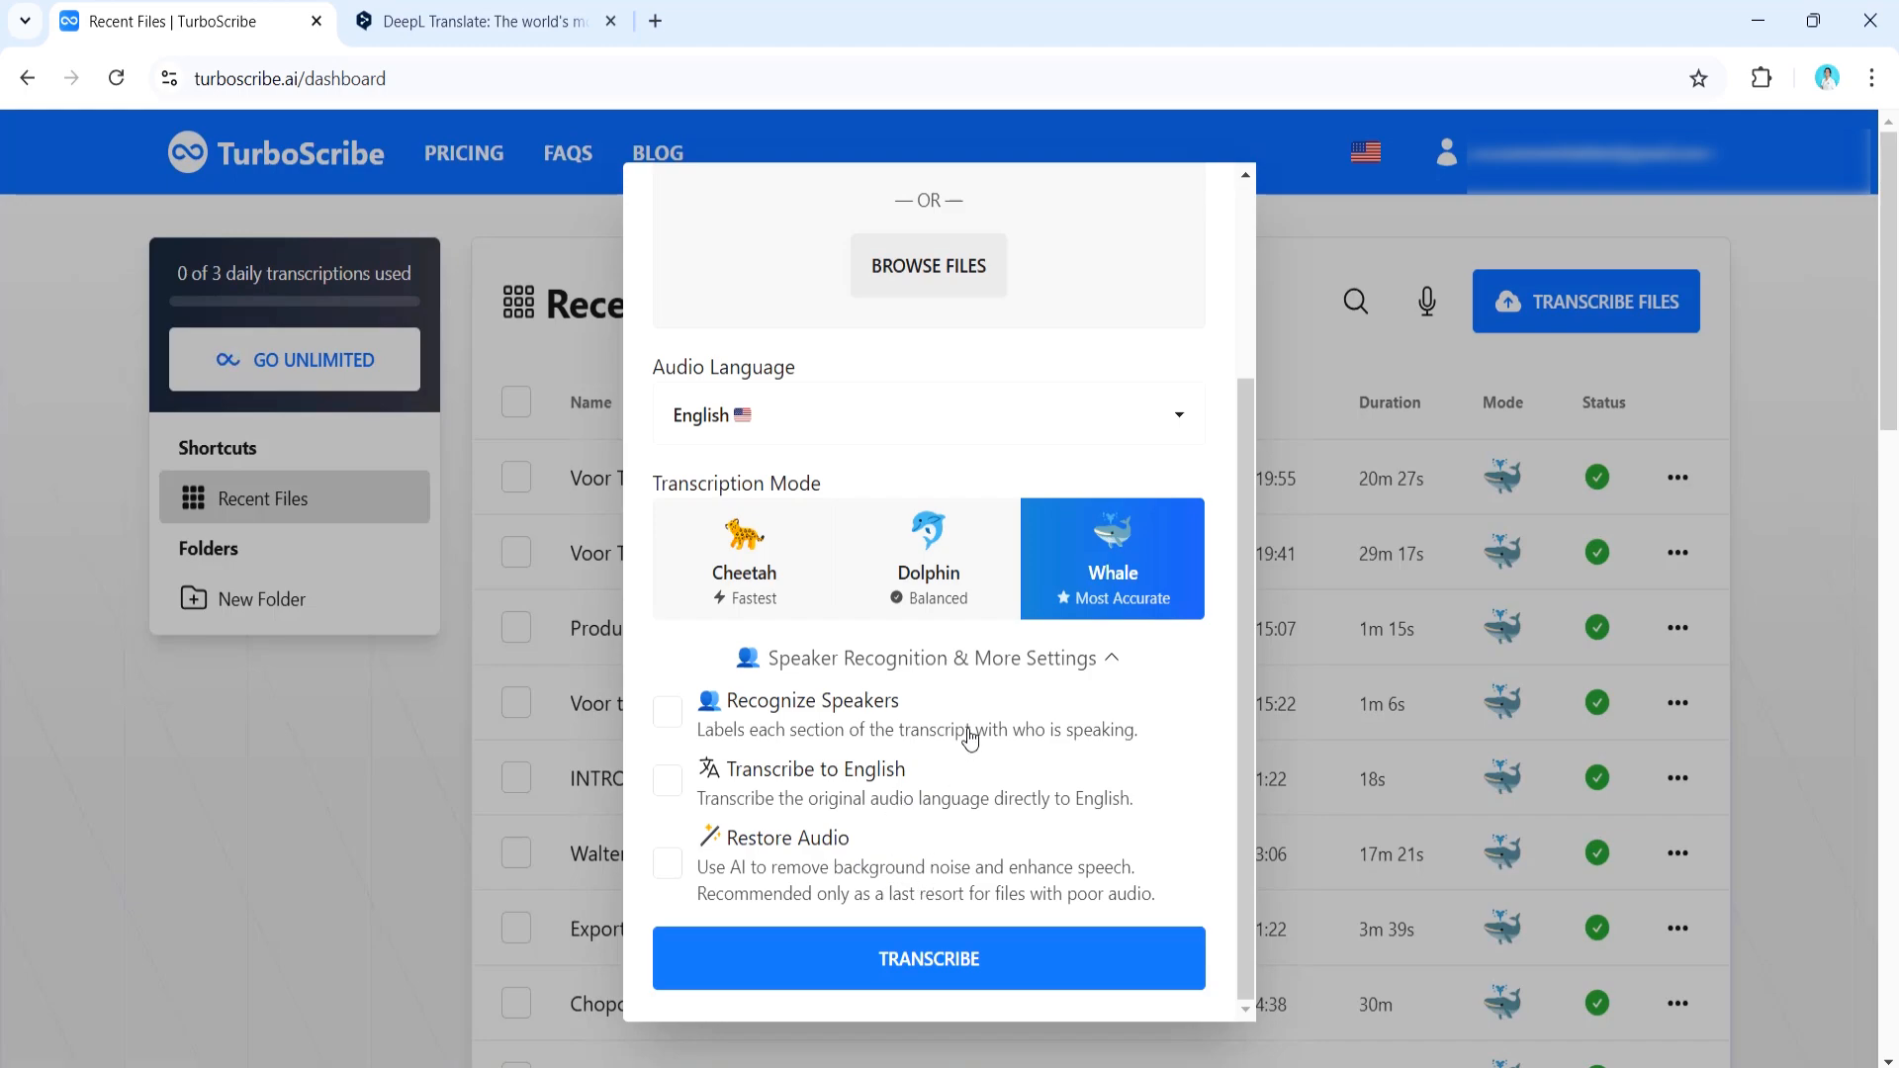
- Add Intro YT 23-10-2024.mp4 from the Footage folder in YT DEMO 30-10-2024 and start its English transcription
scroll(1088, 682, up, 3)
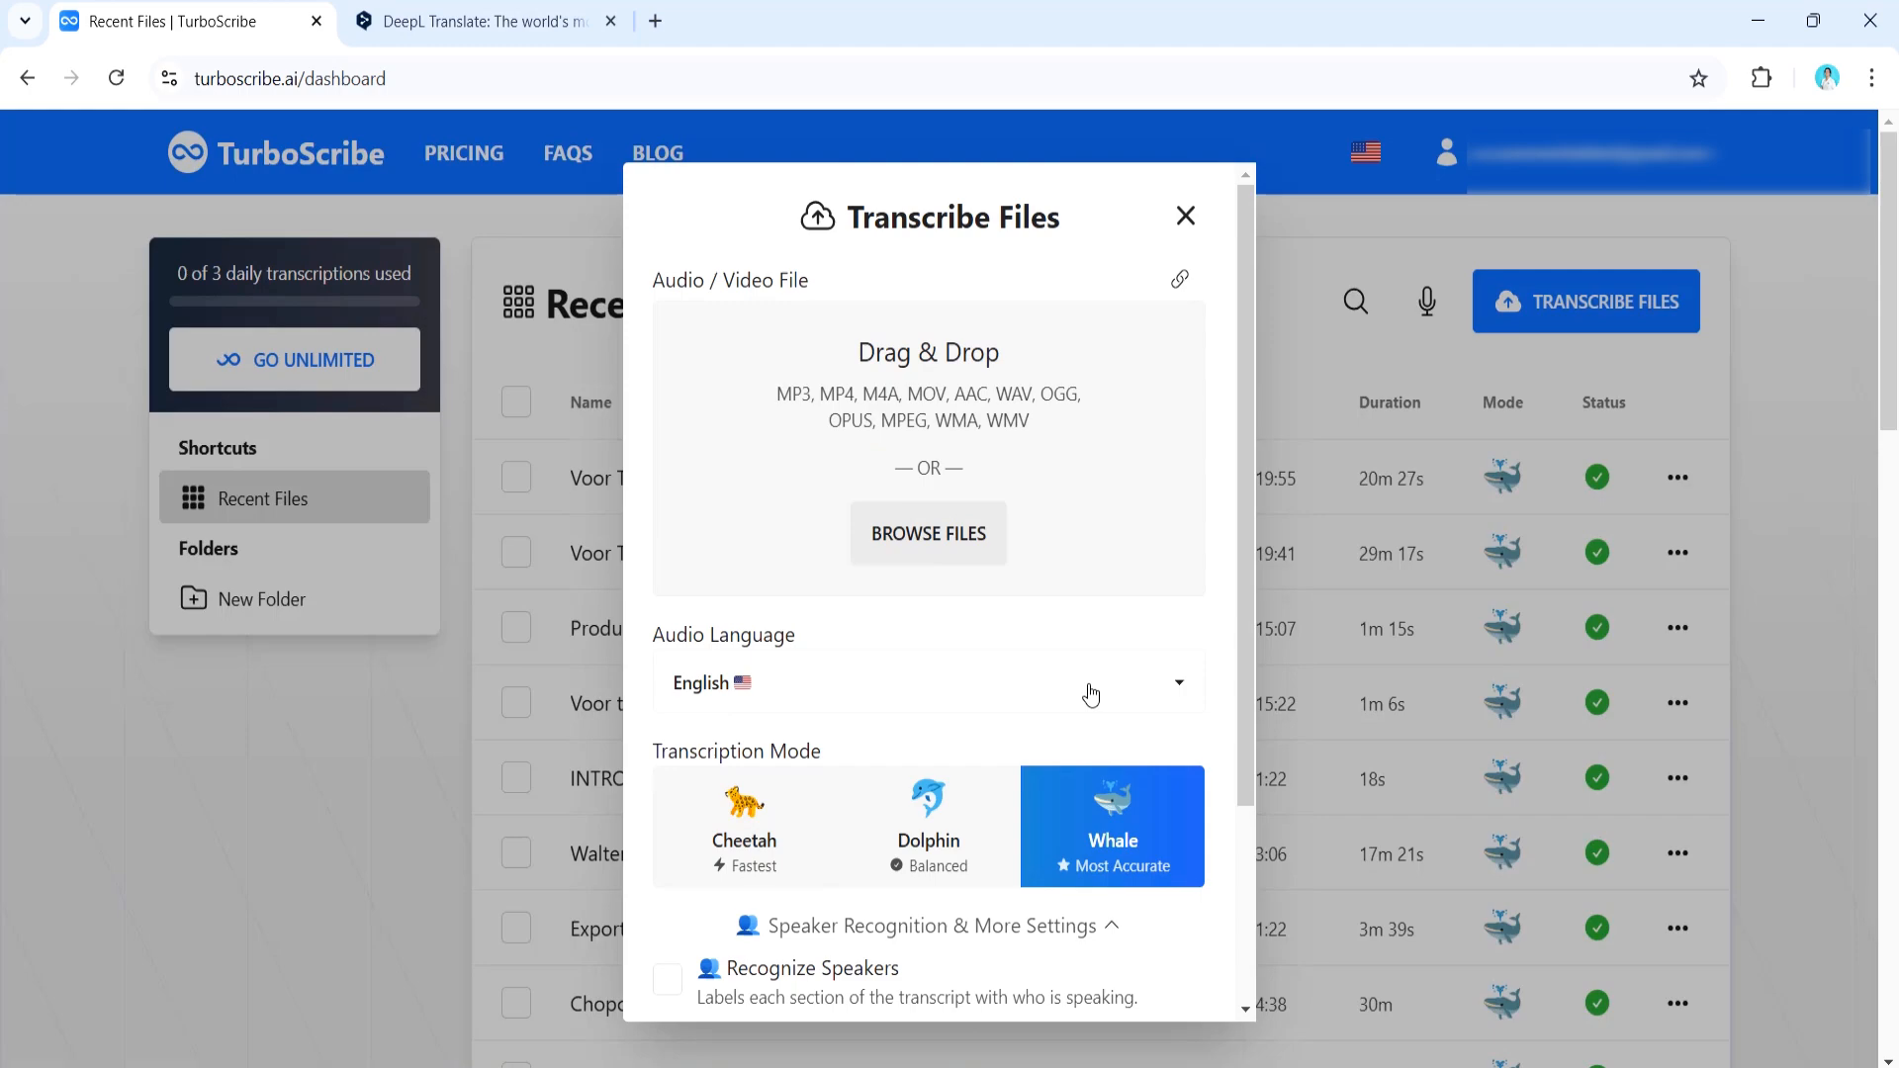
click(951, 546)
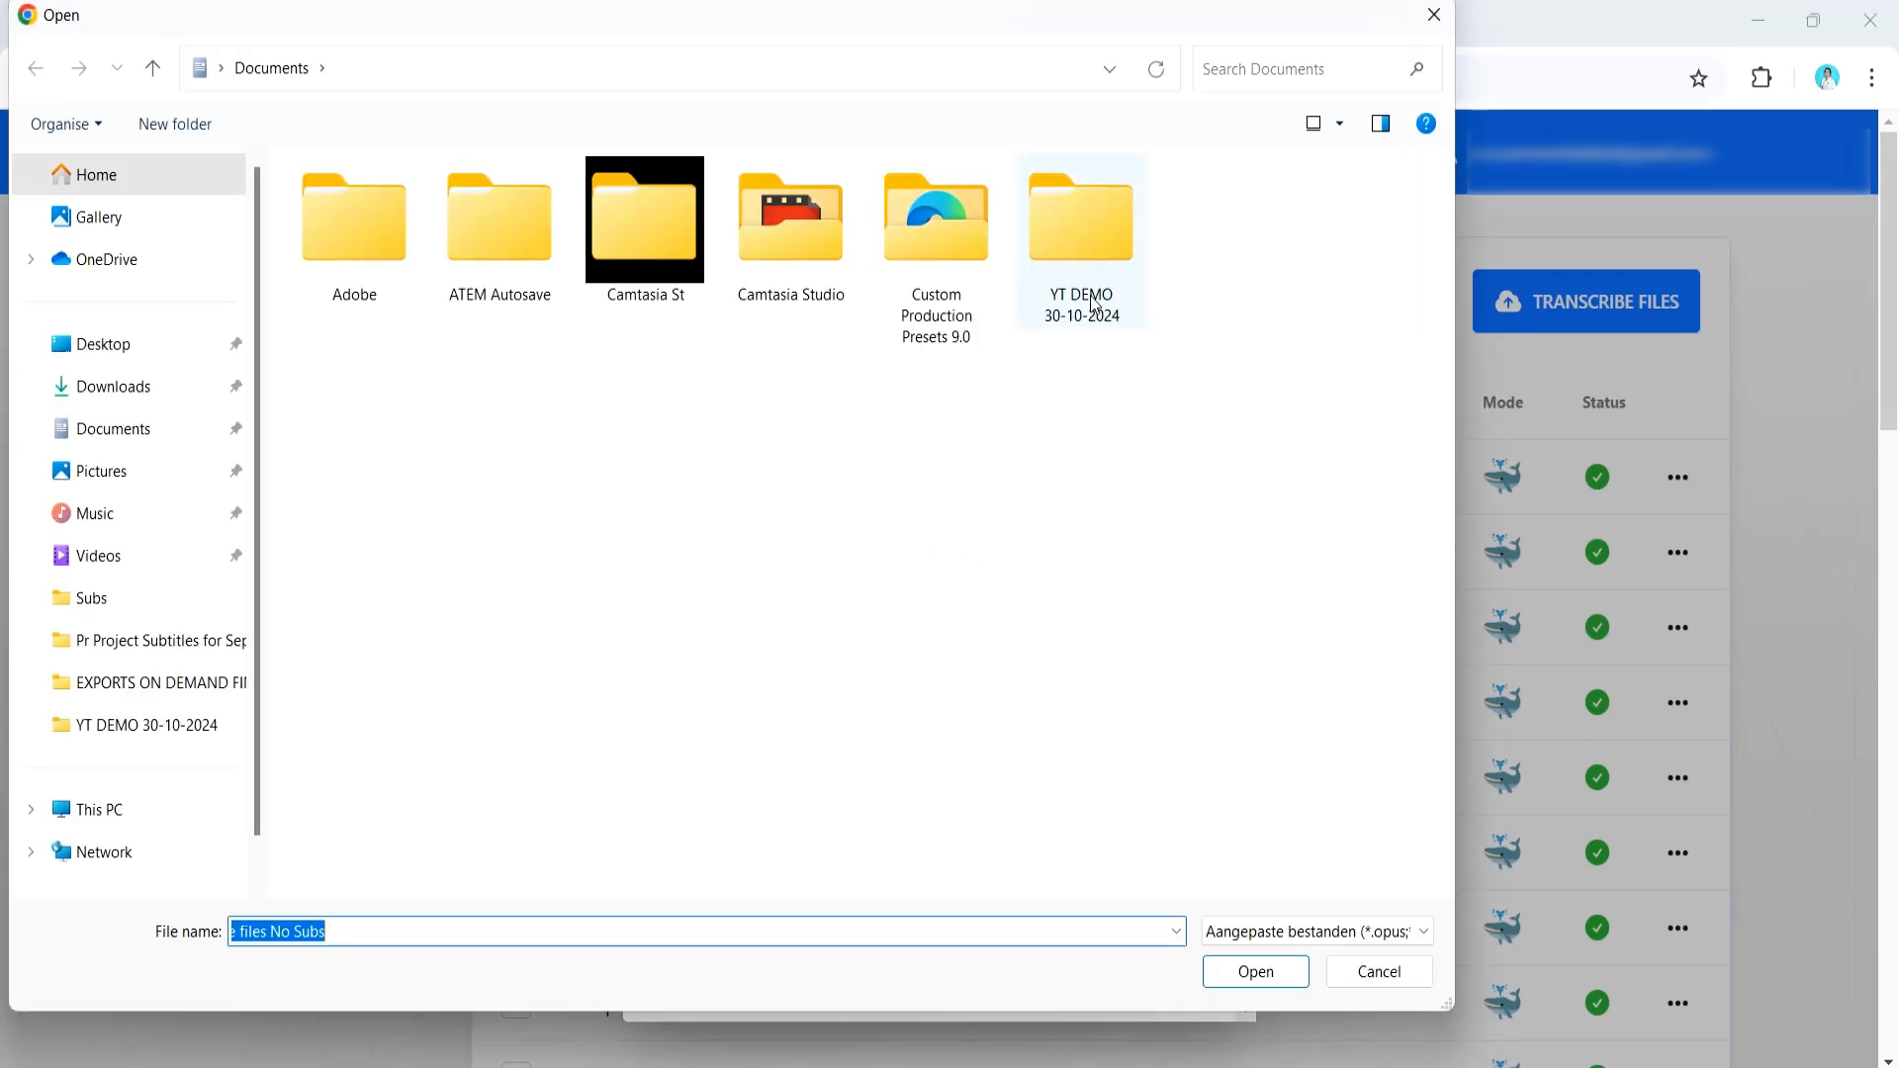
double_click(1088, 277)
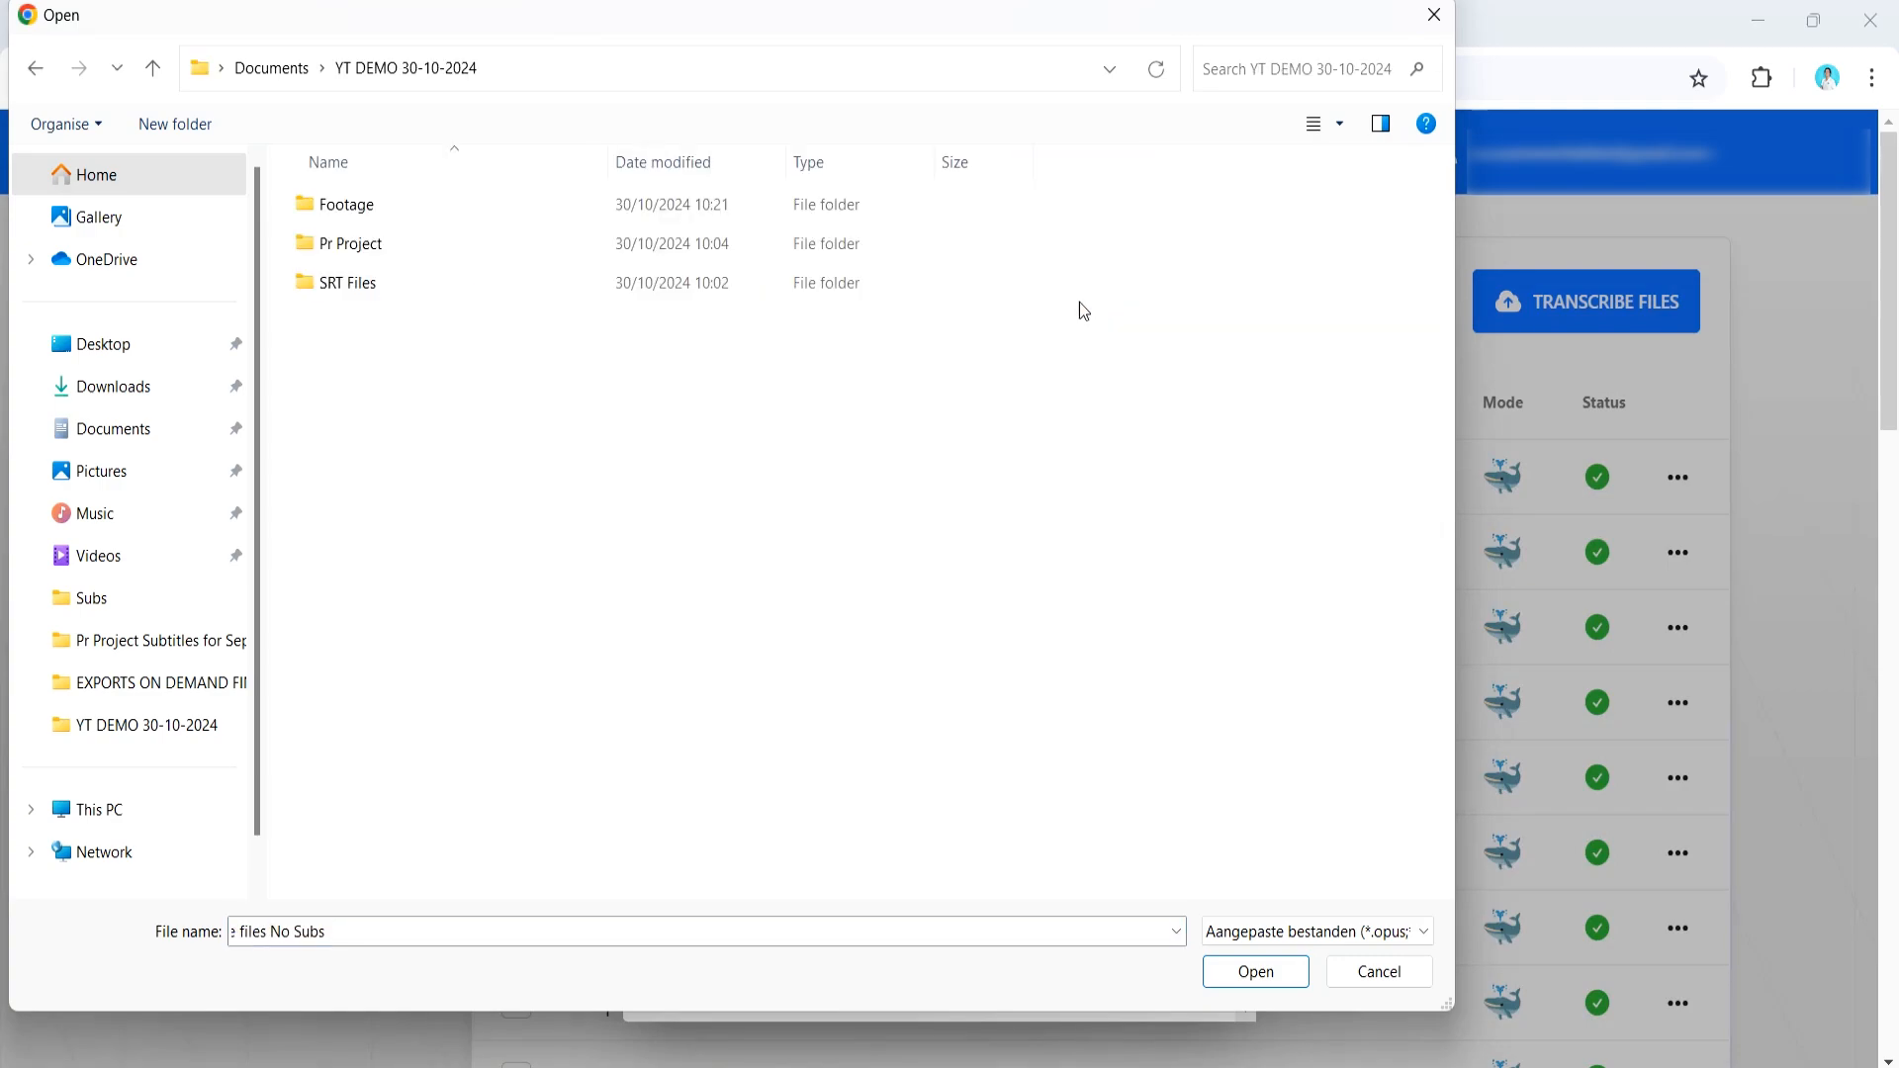
double_click(395, 214)
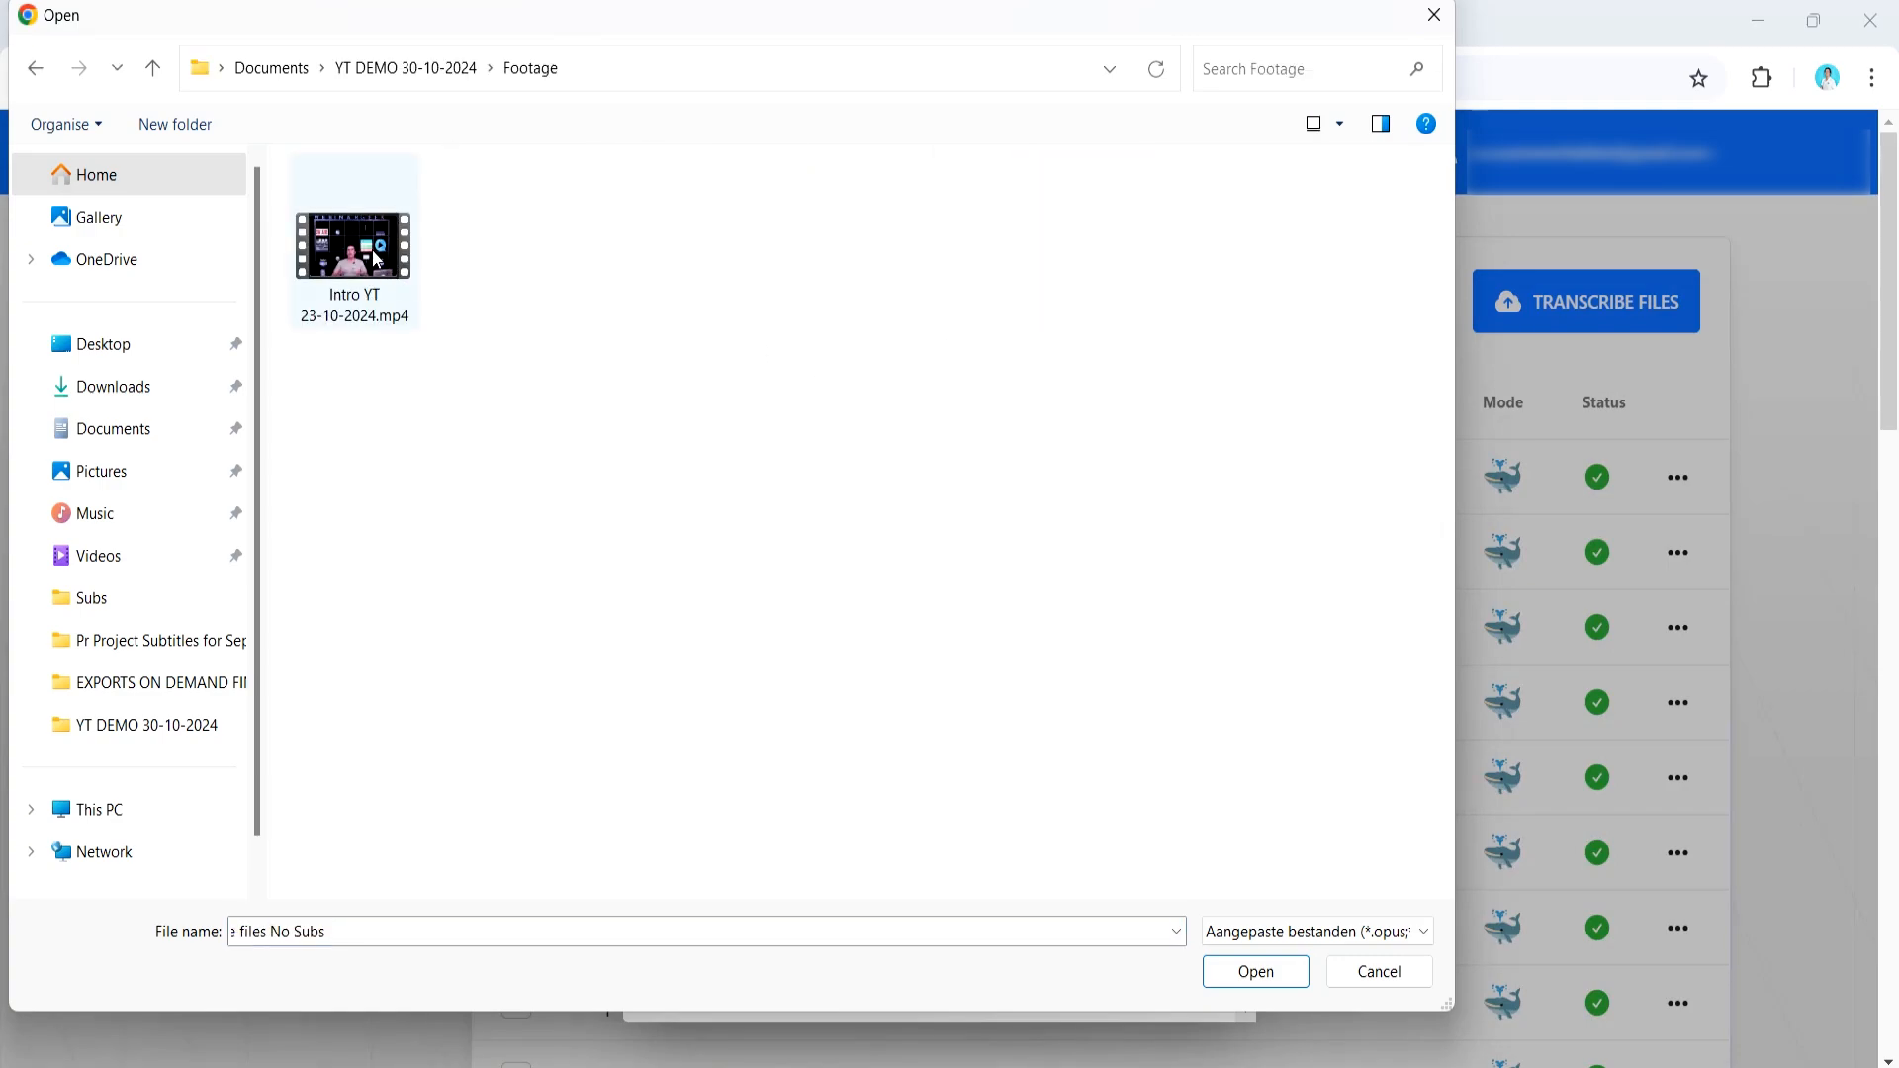
click(376, 260)
click(1256, 974)
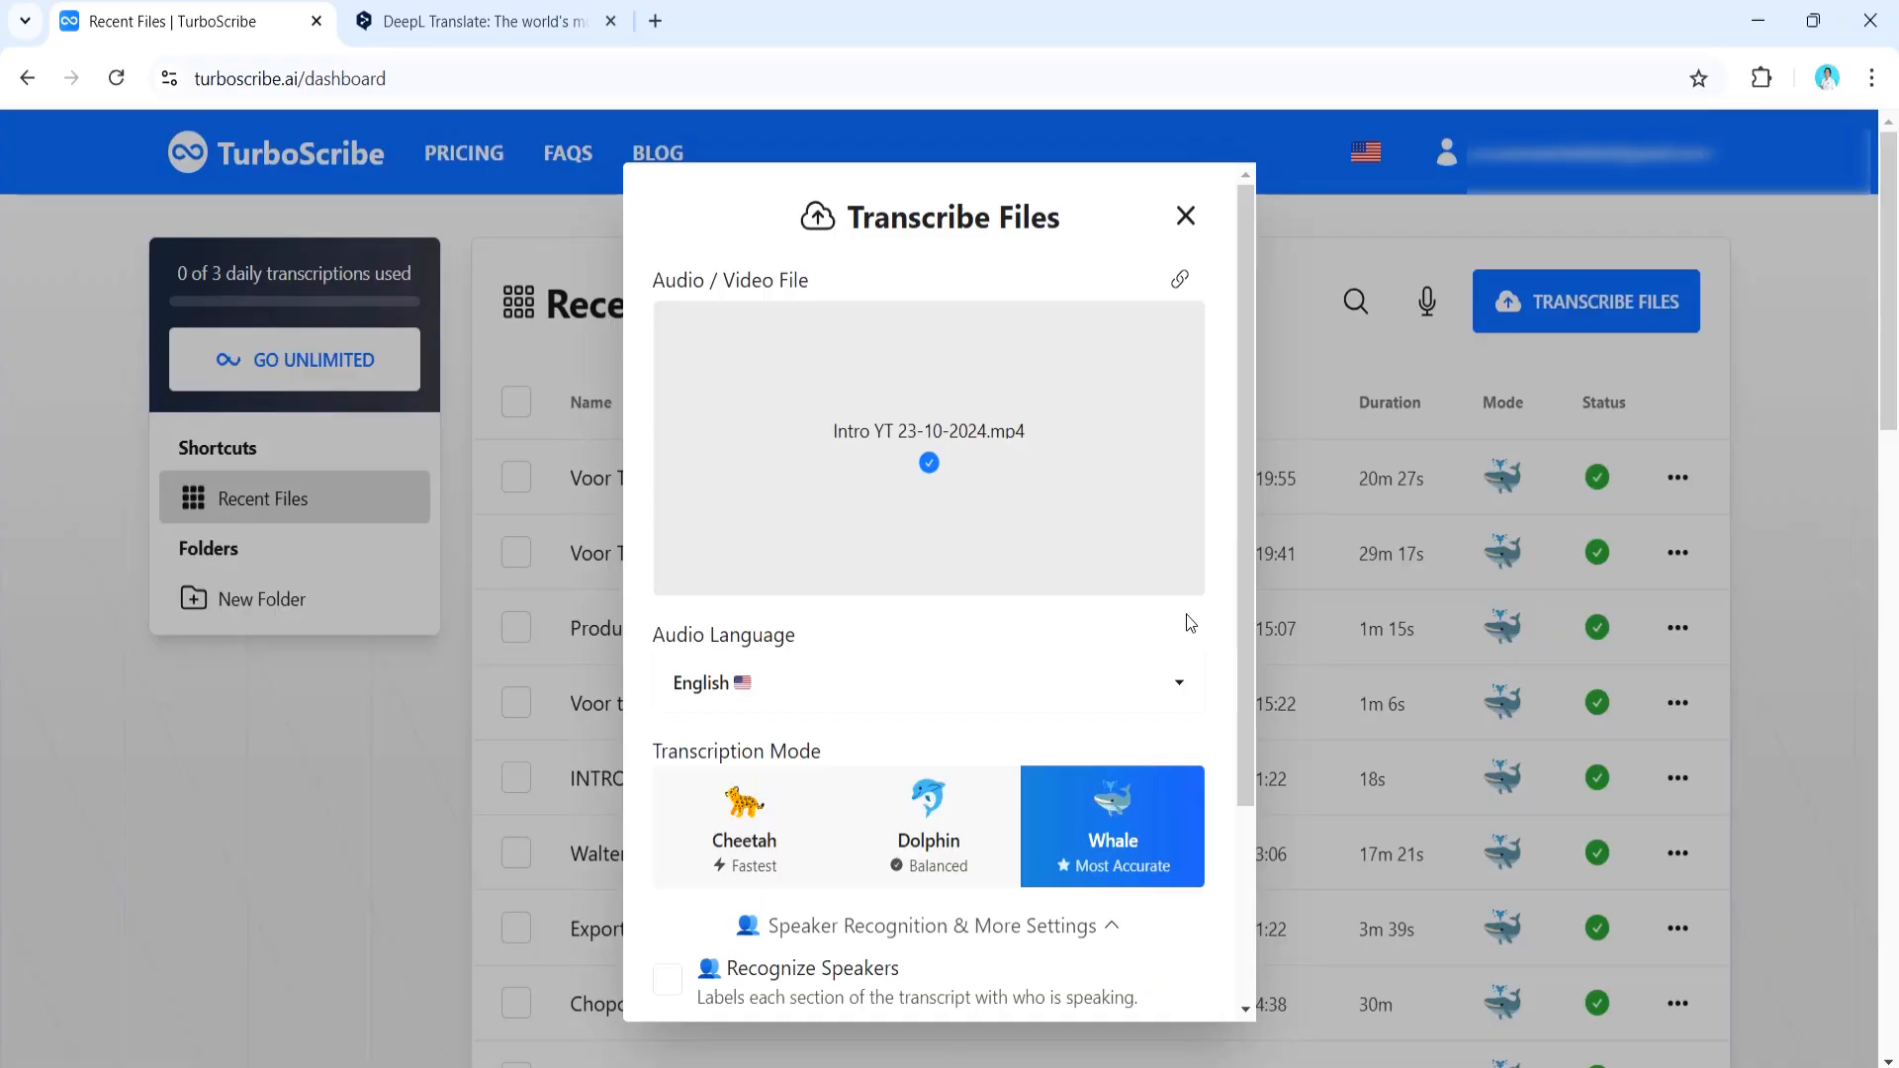
scroll(1217, 535, down, 3)
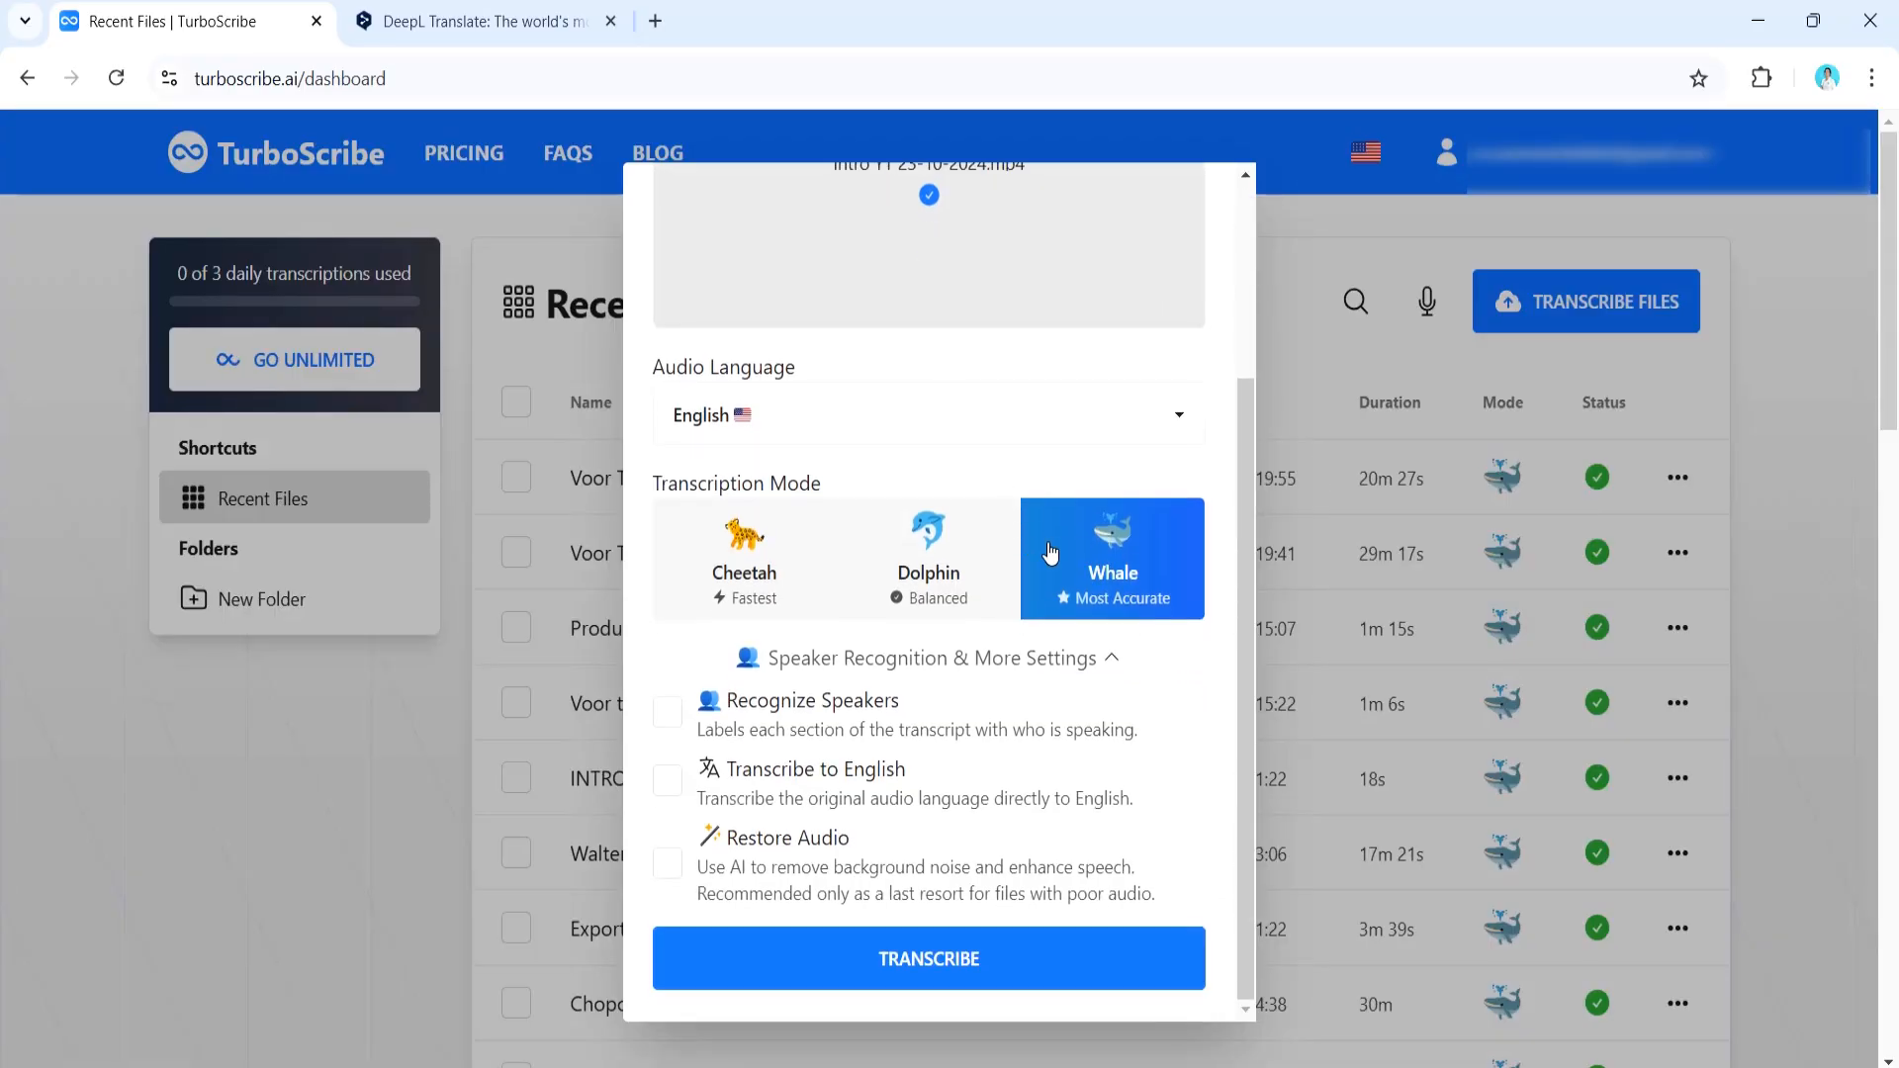
click(987, 967)
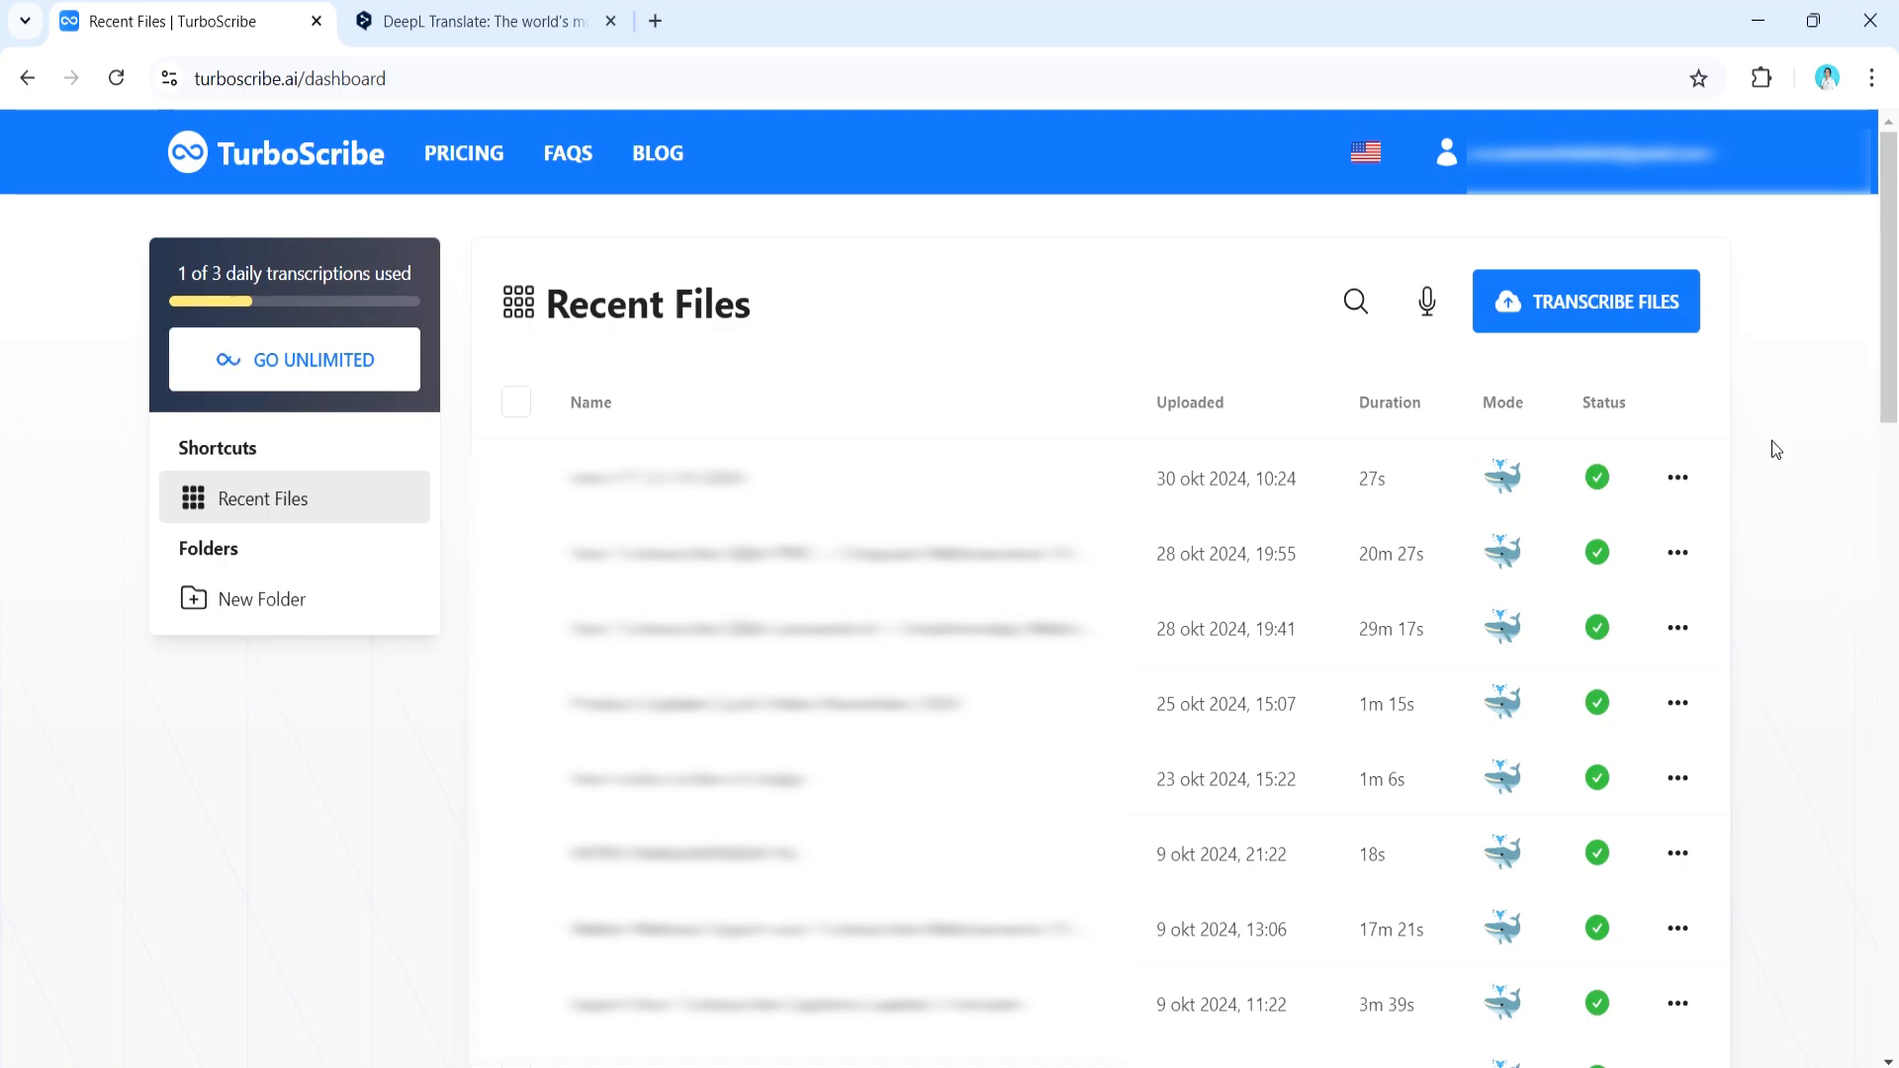
- Open the export of the newest file's transcript, select the SRT format and expand the advanced segmentation settings
click(1679, 481)
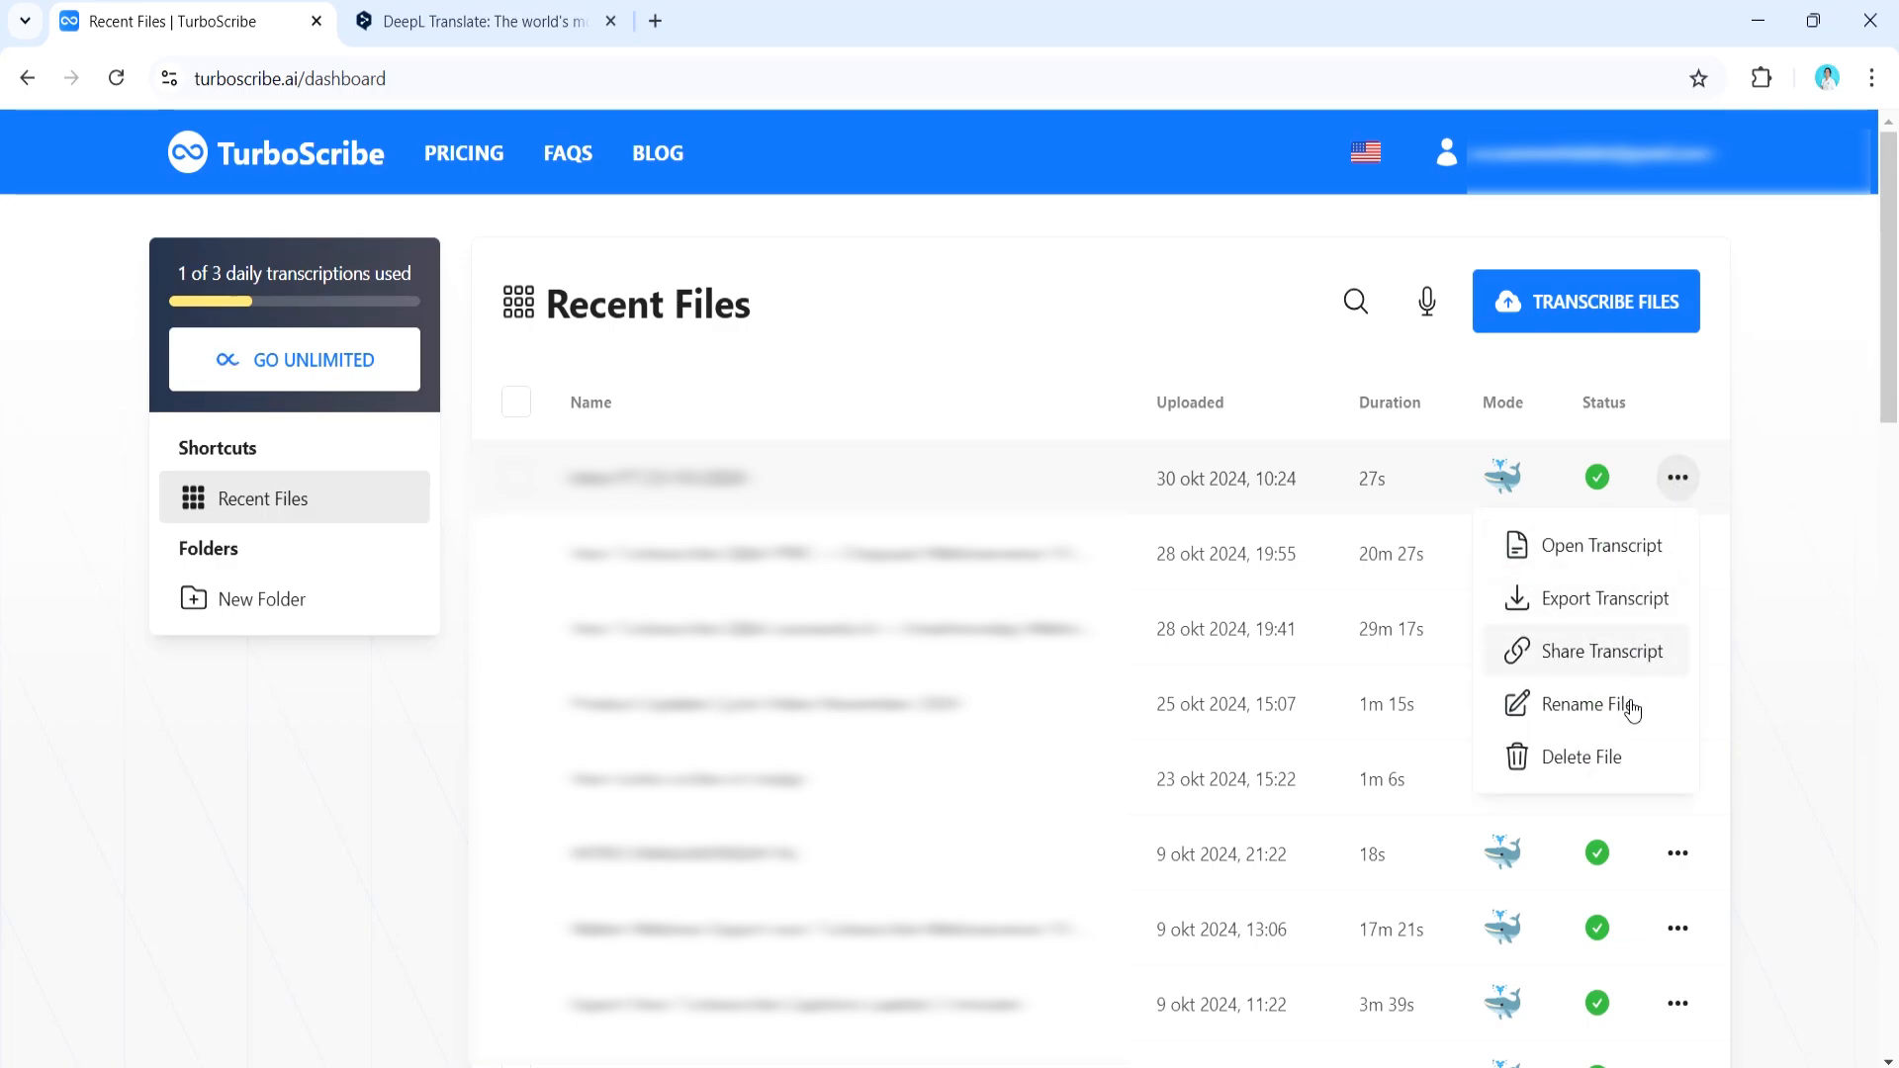
click(1623, 613)
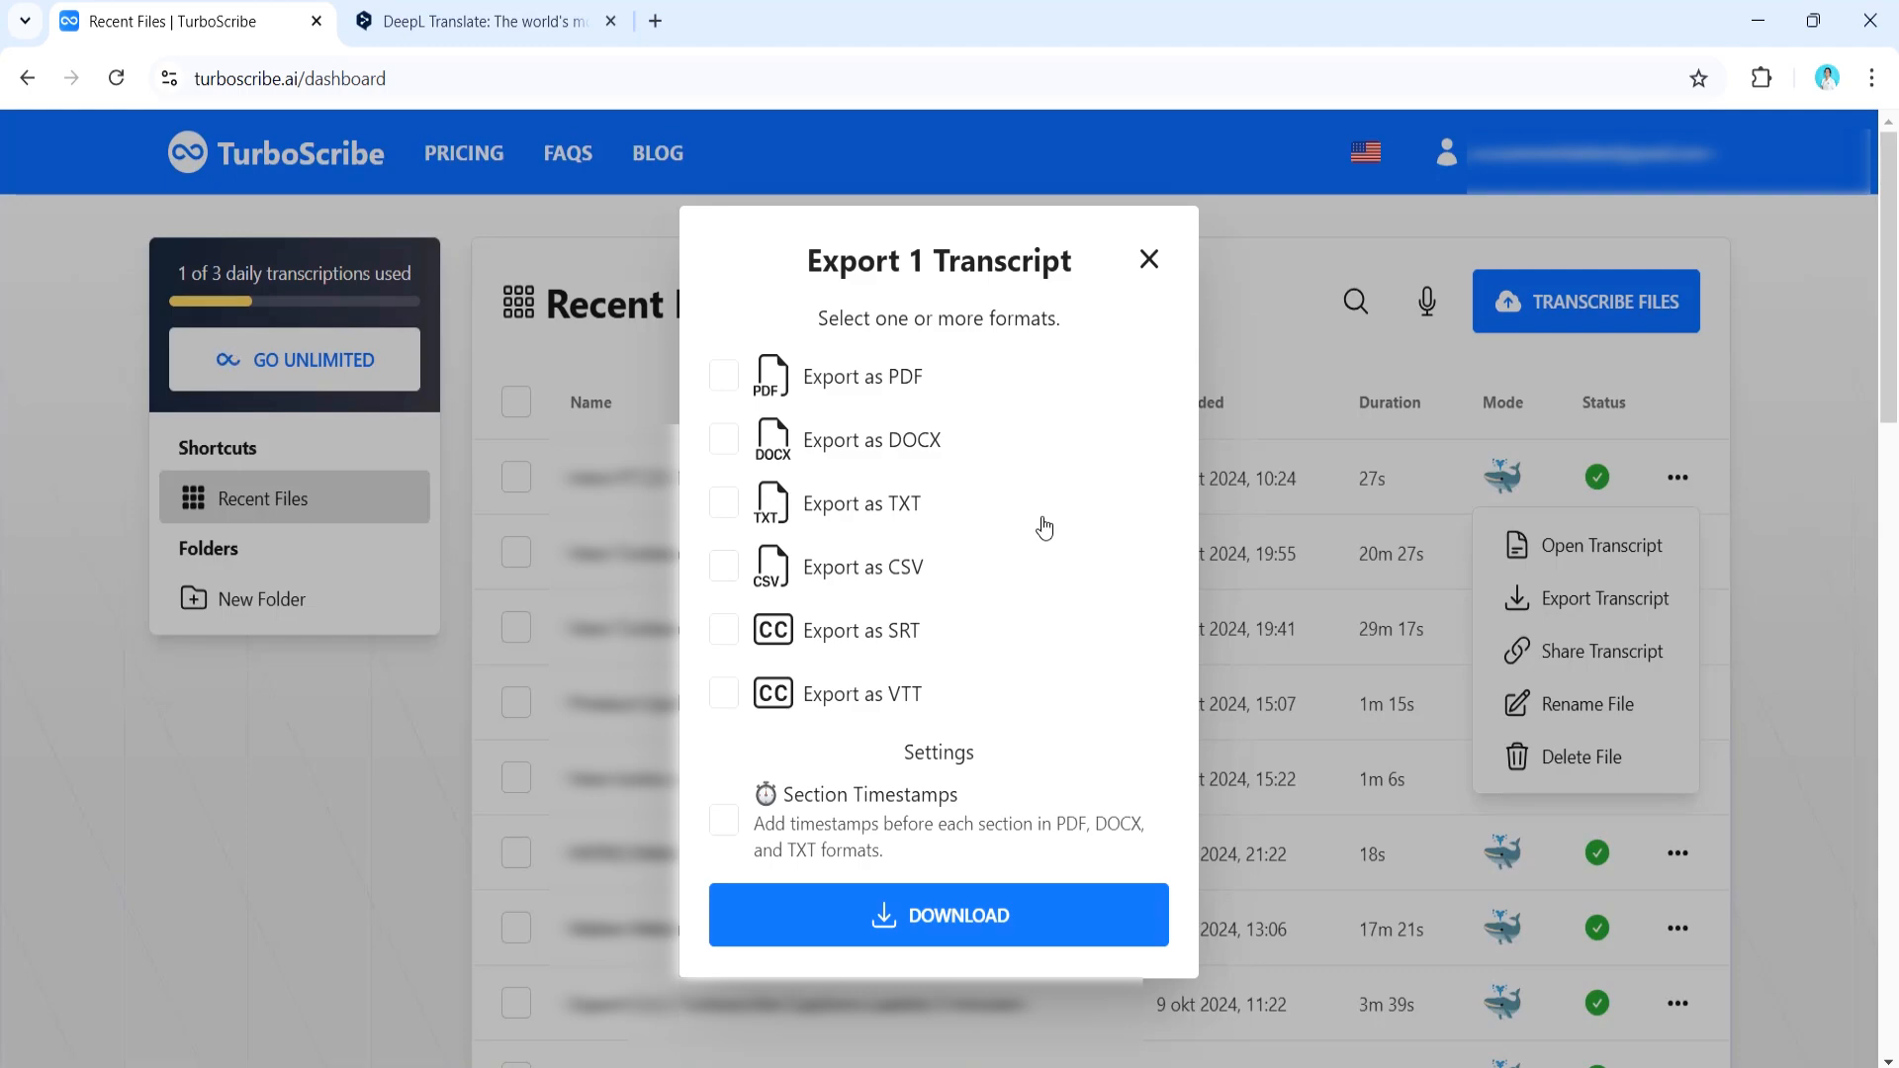
click(726, 632)
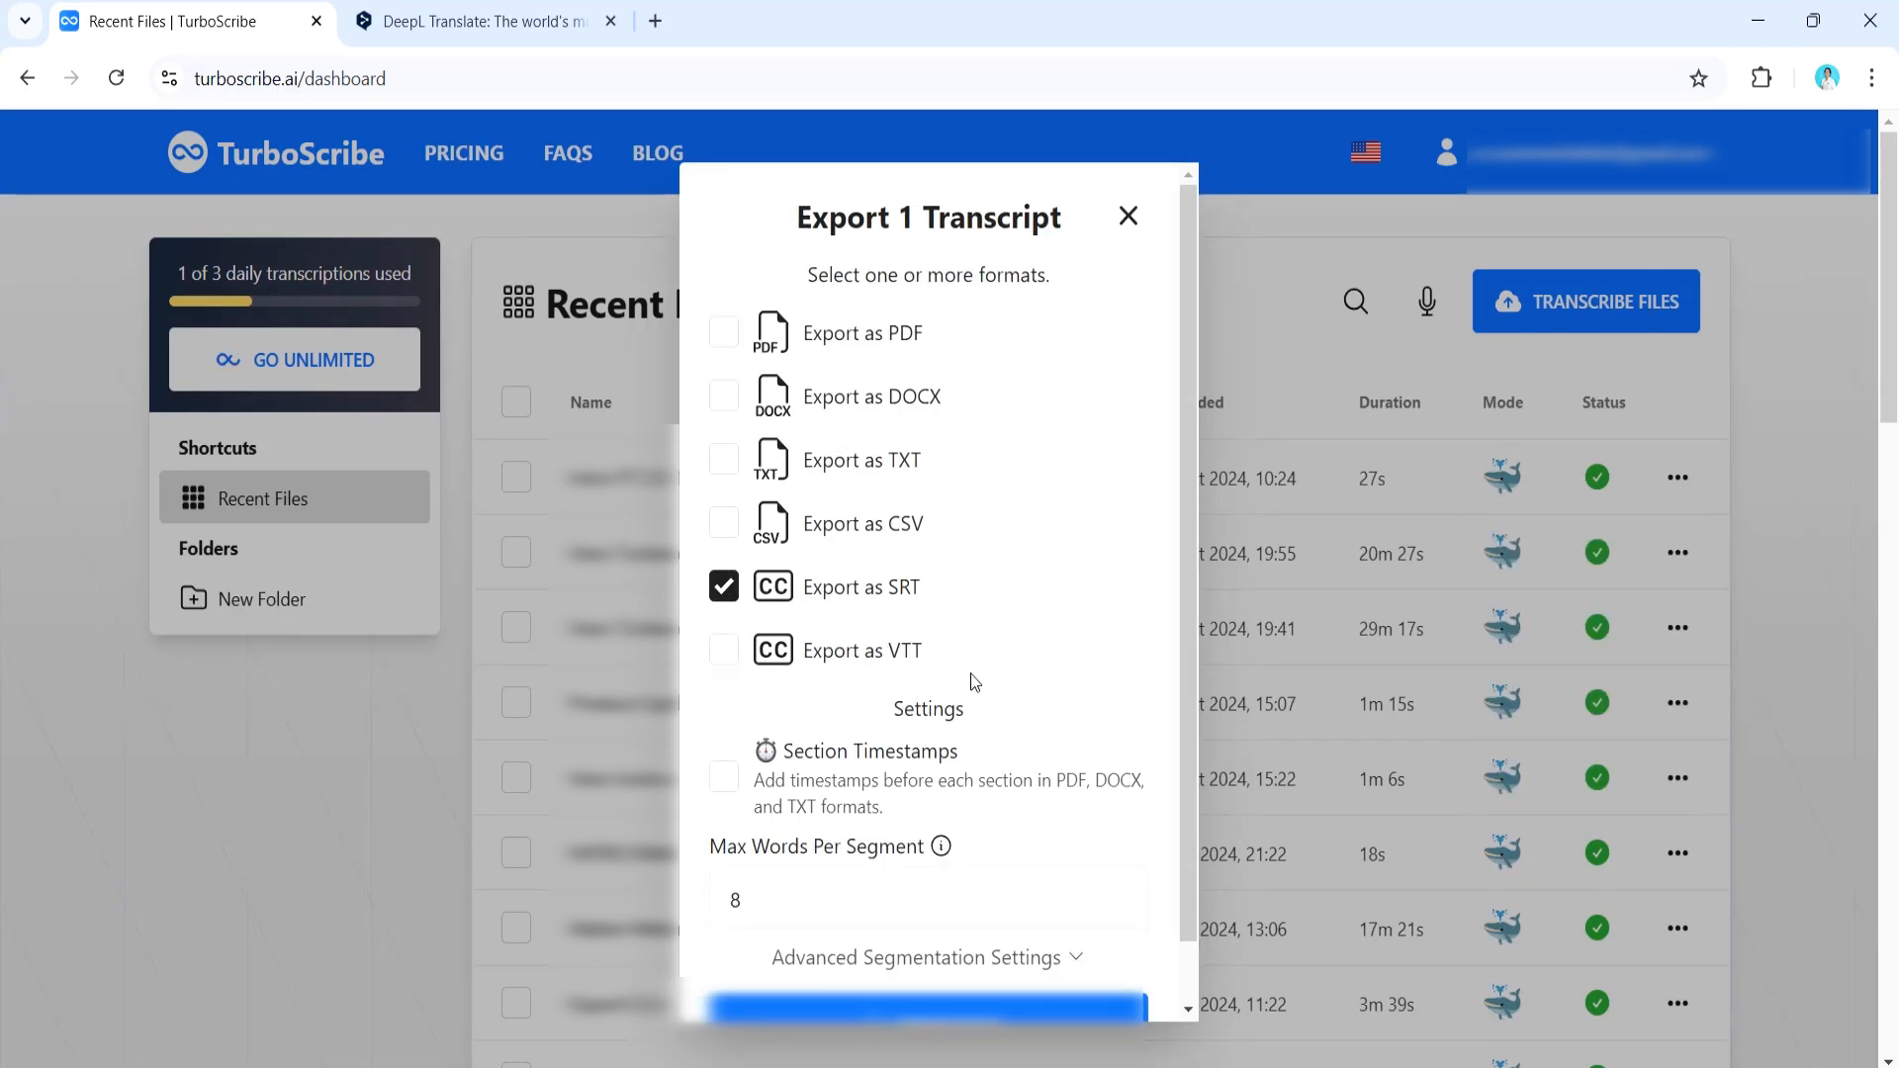
scroll(970, 678, down, 1)
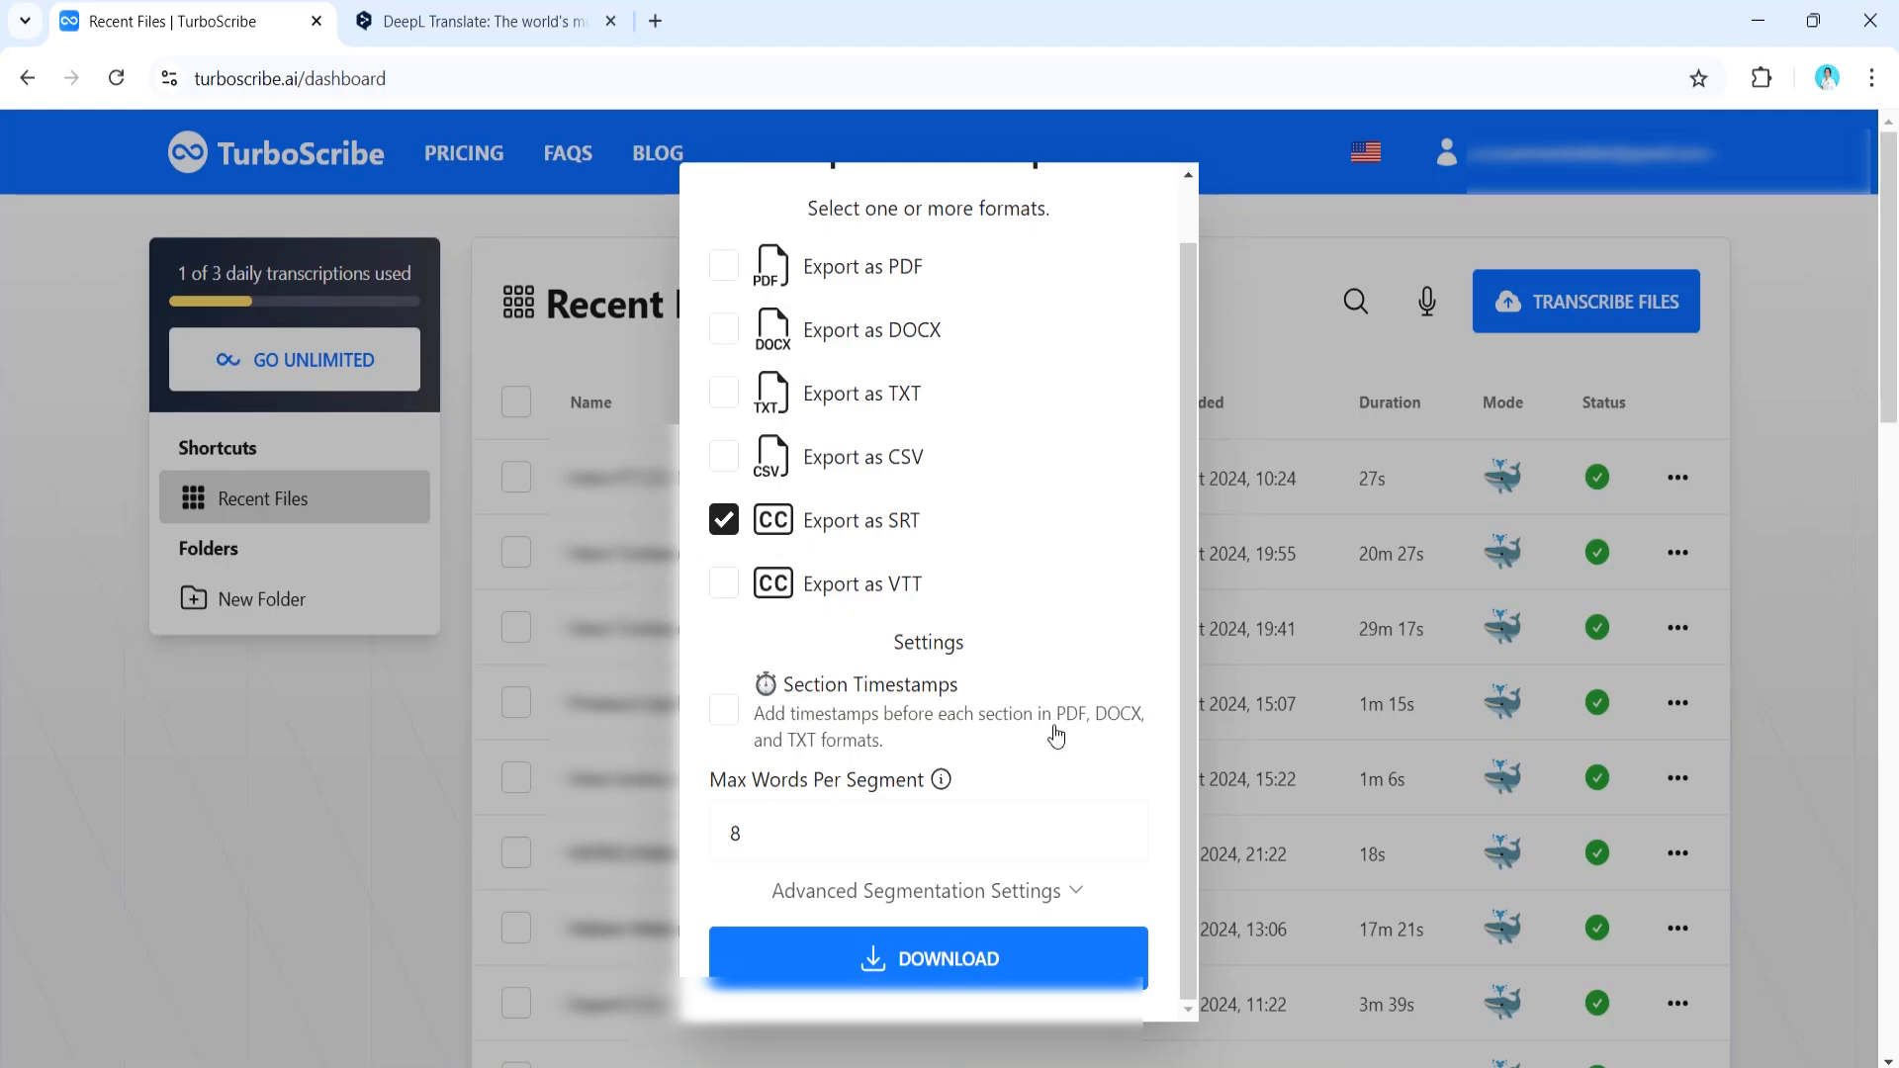
click(1032, 894)
scroll(1076, 850, down, 5)
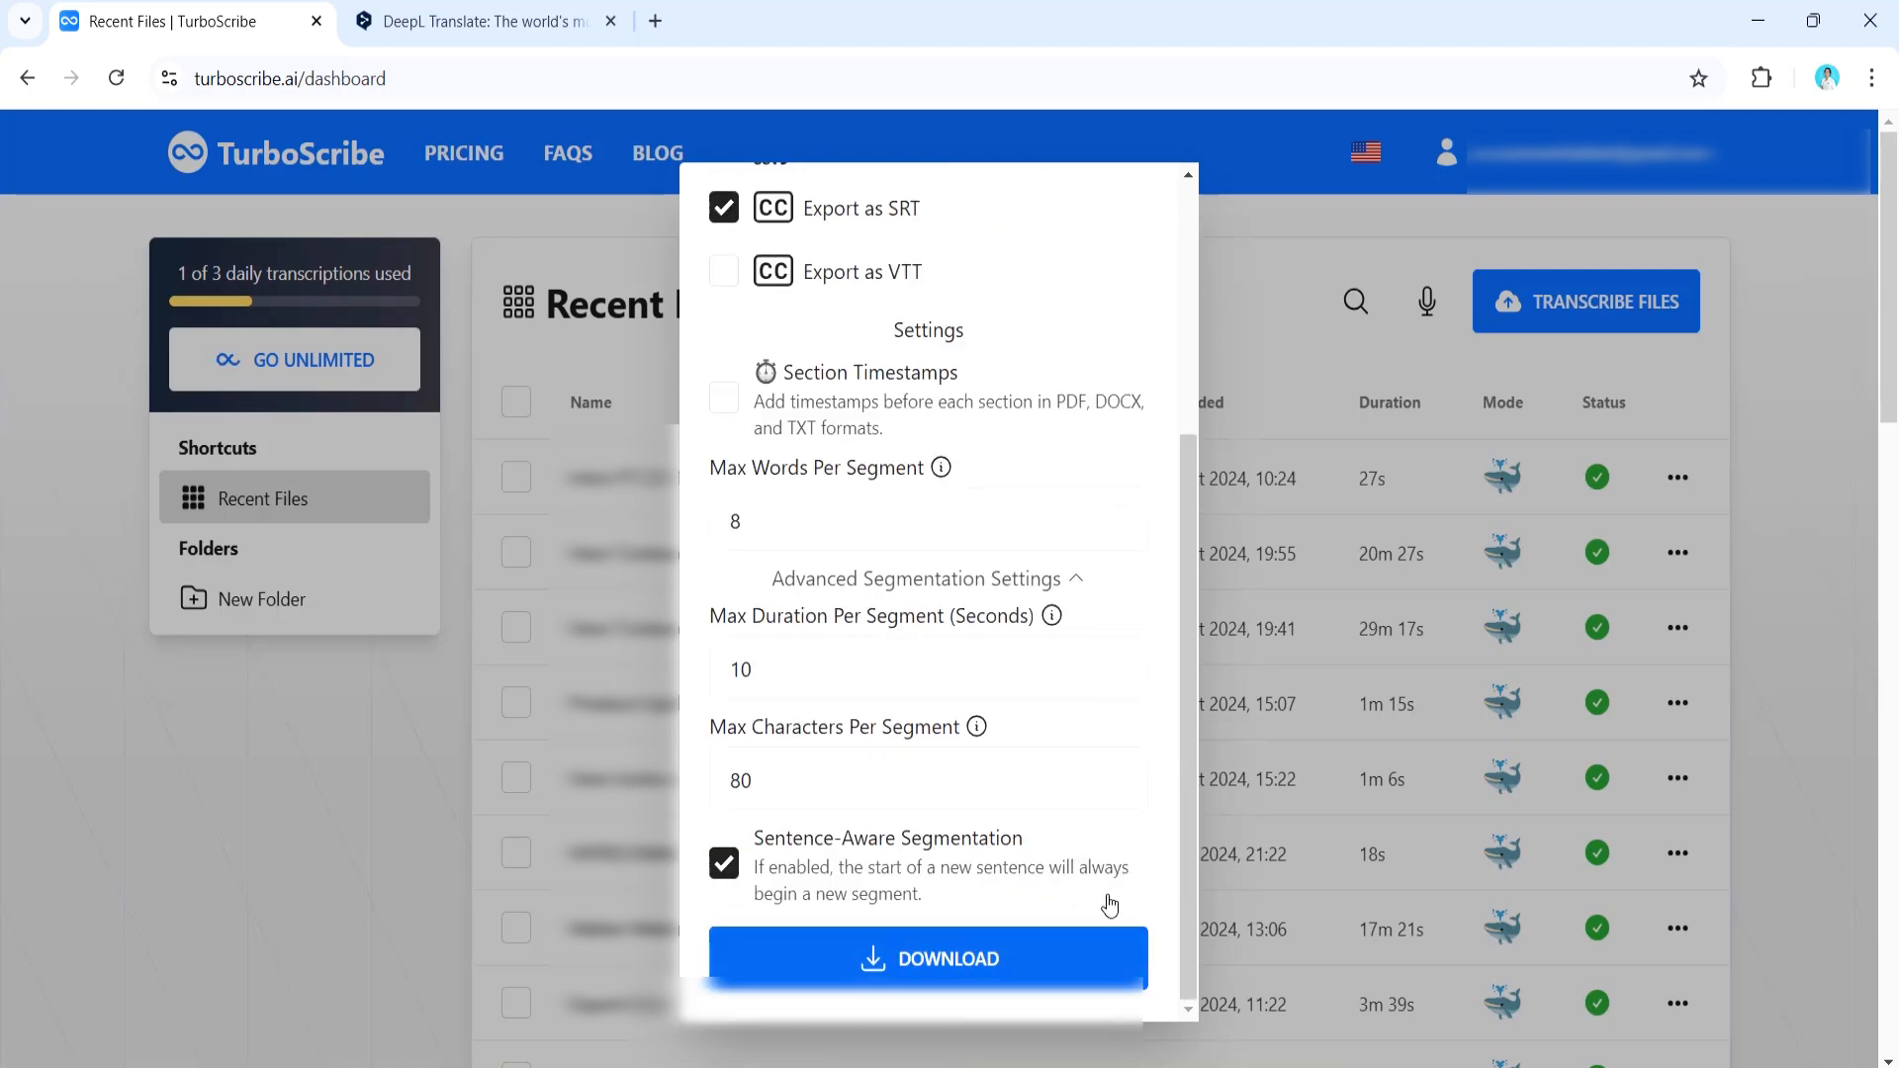
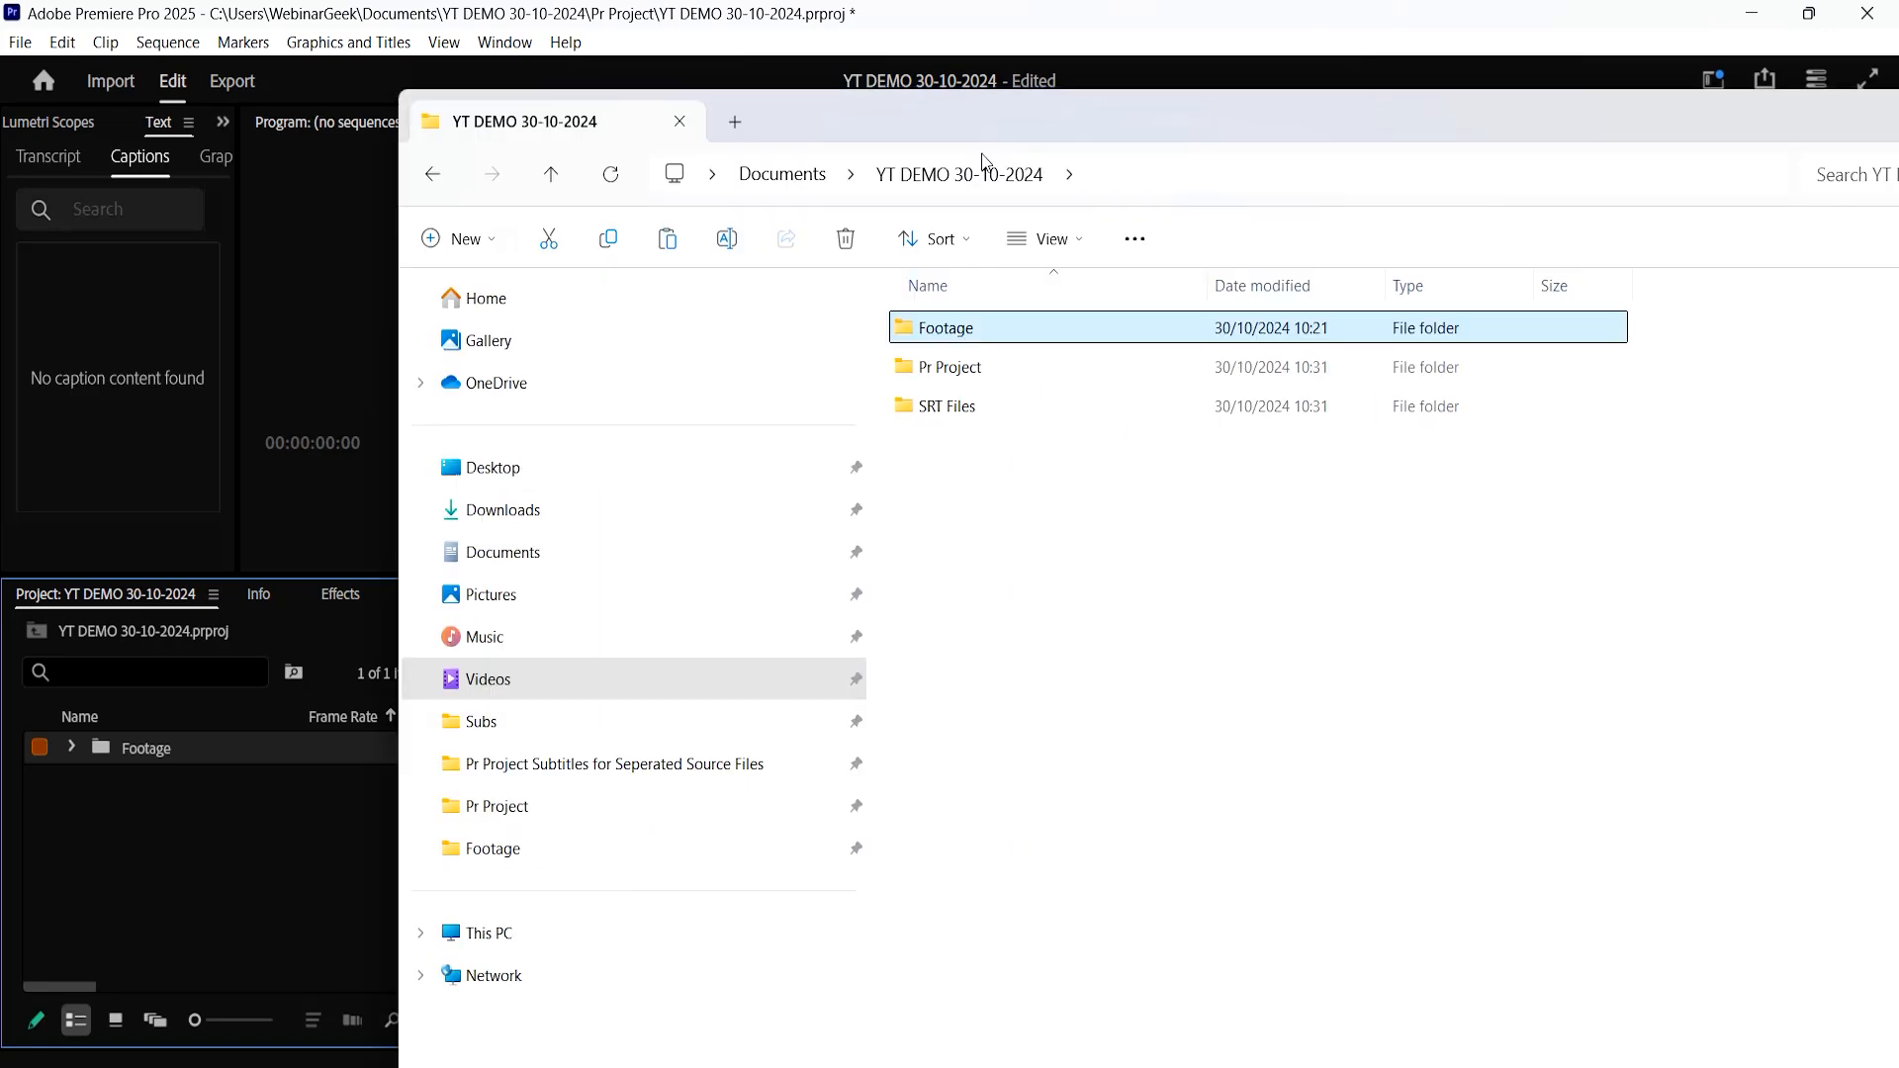
- Switch to Premiere Pro and create a sequence from the Intro YT 23-10-2024.mp4 clip in the Footage bin
key(alt+Tab)
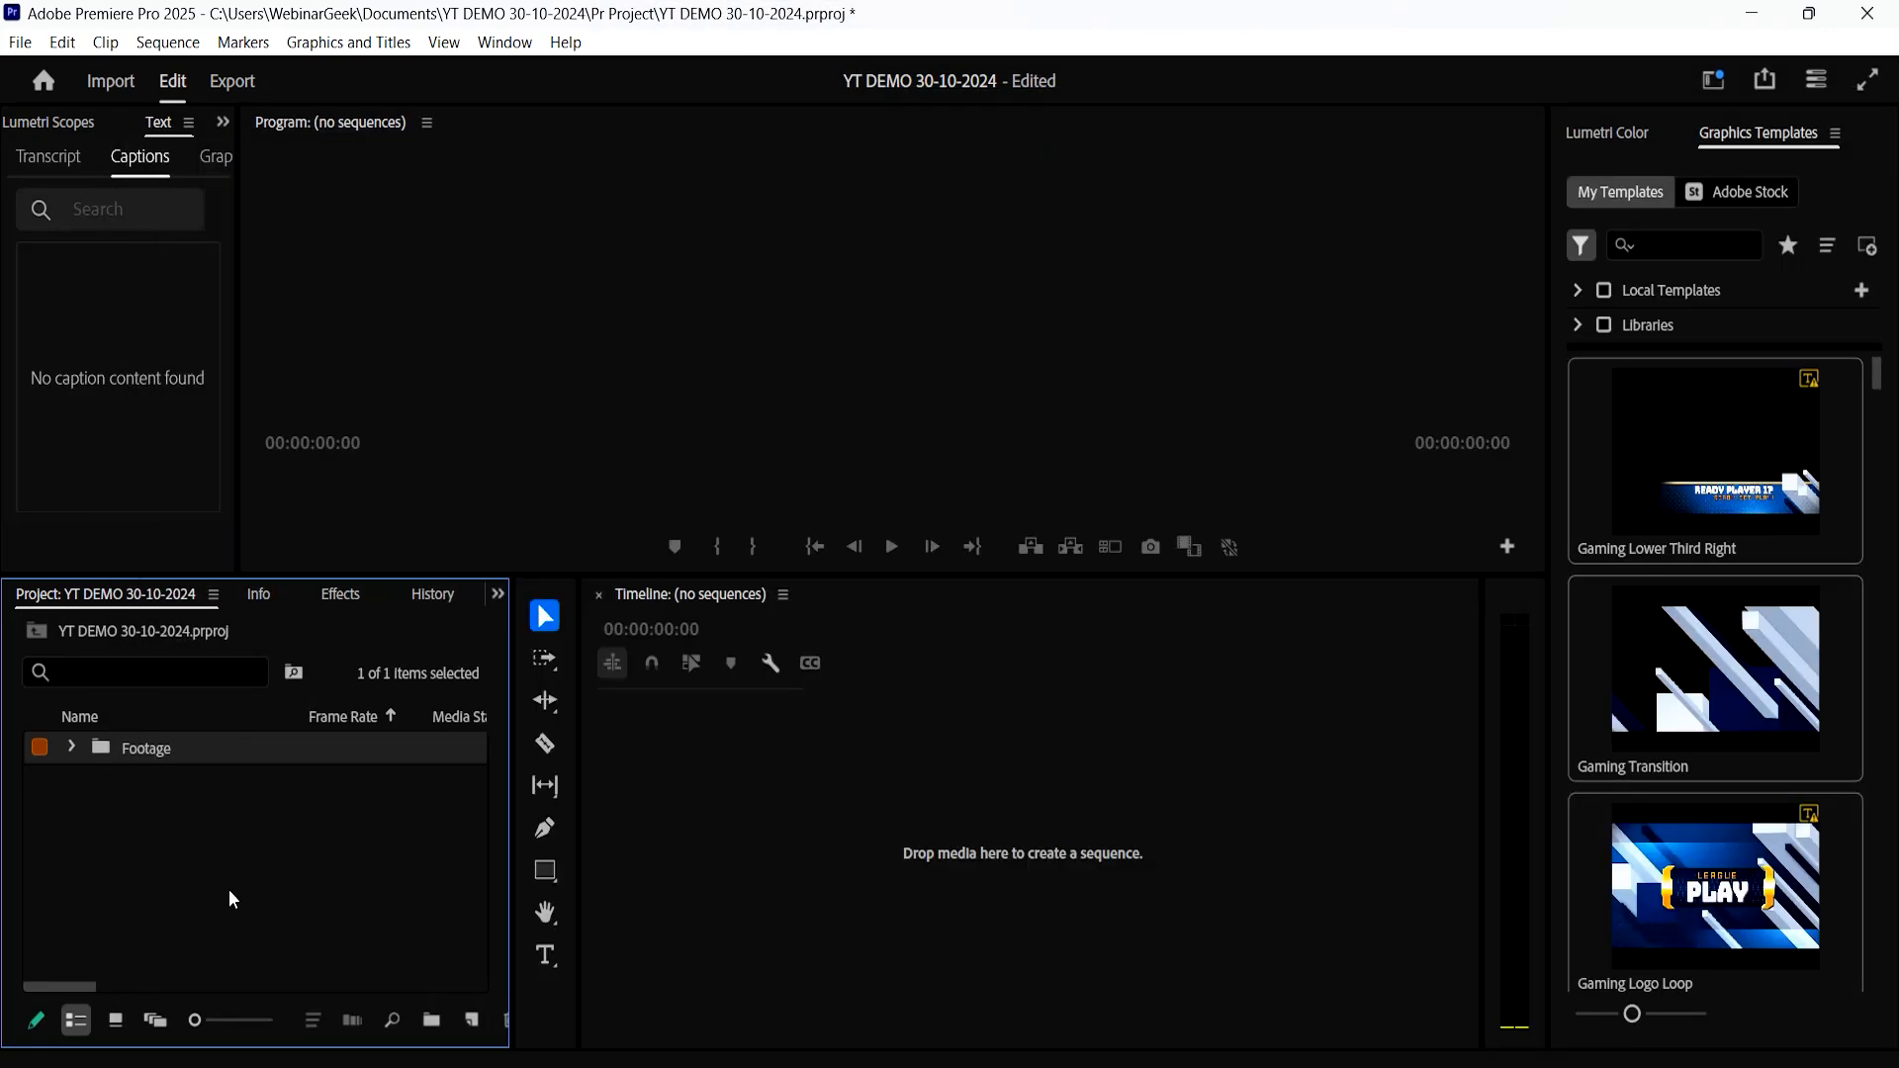
click(71, 748)
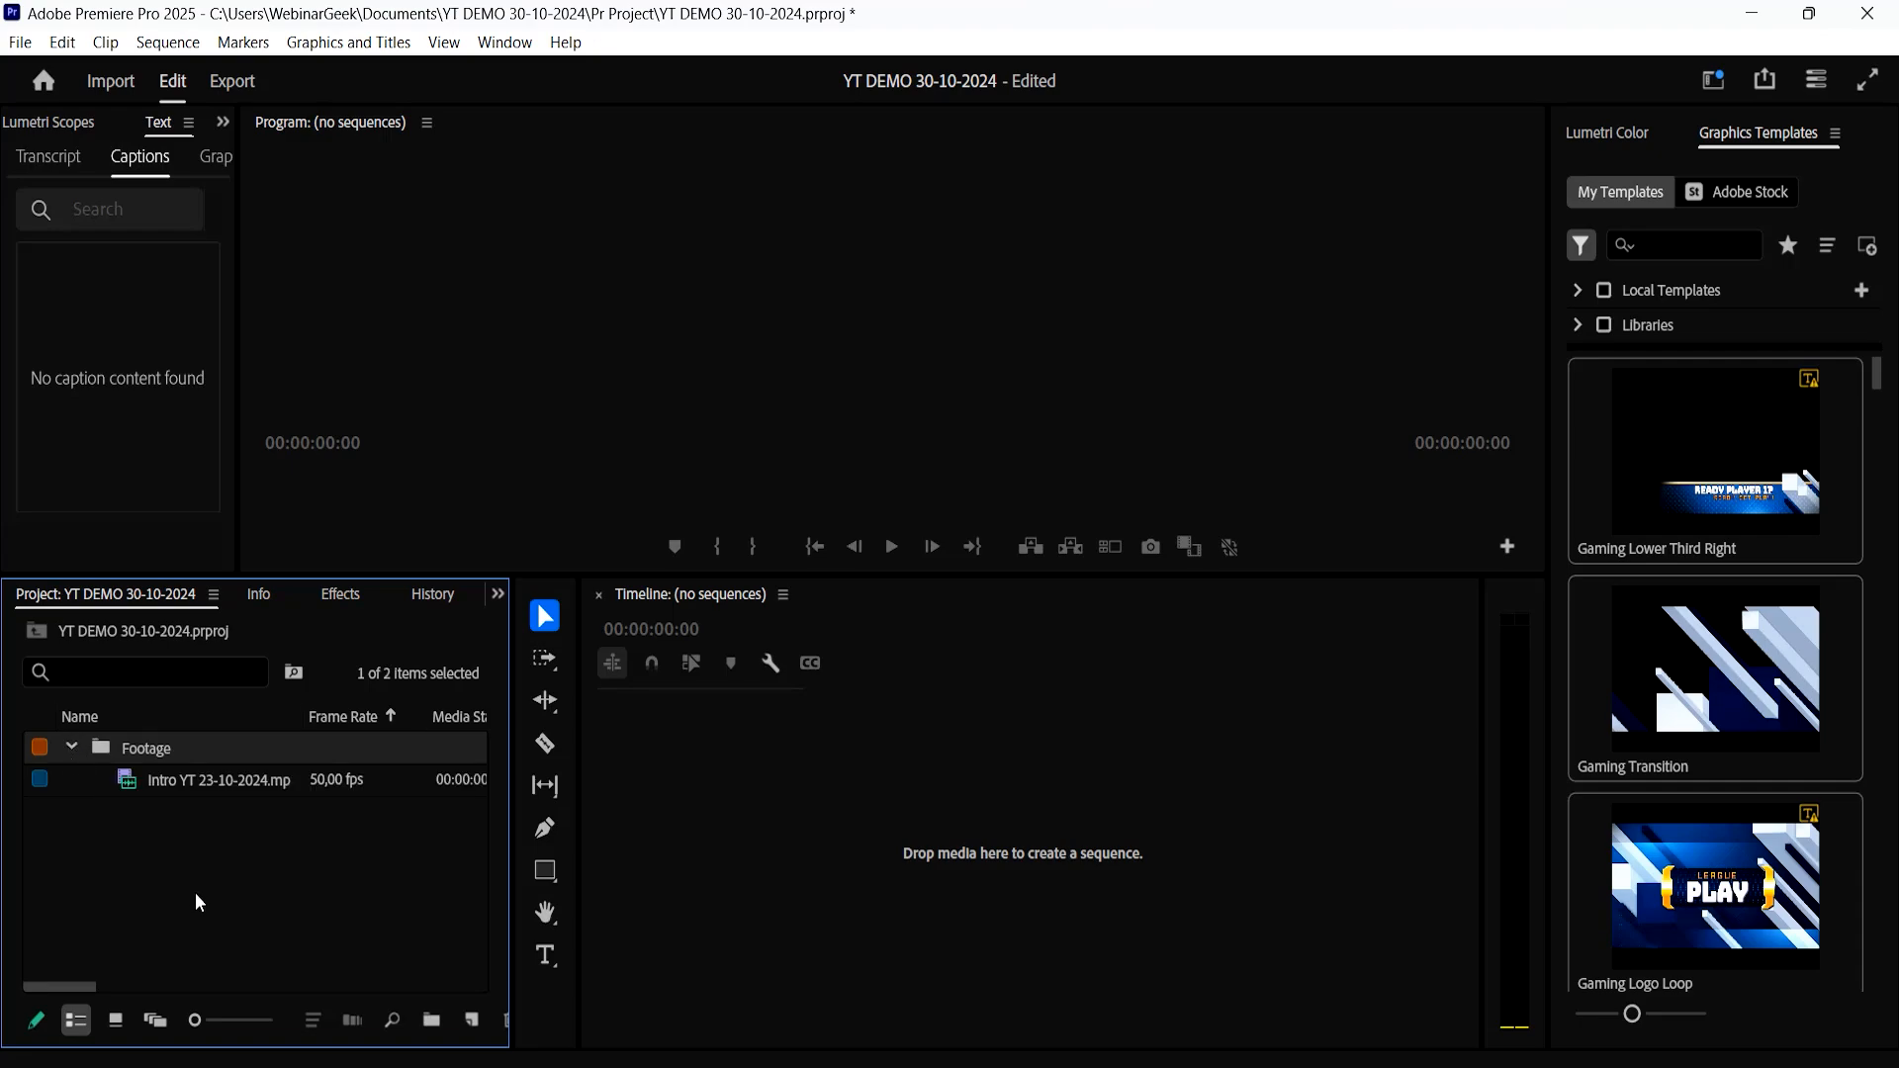
click(194, 892)
drag(128, 786, 455, 789)
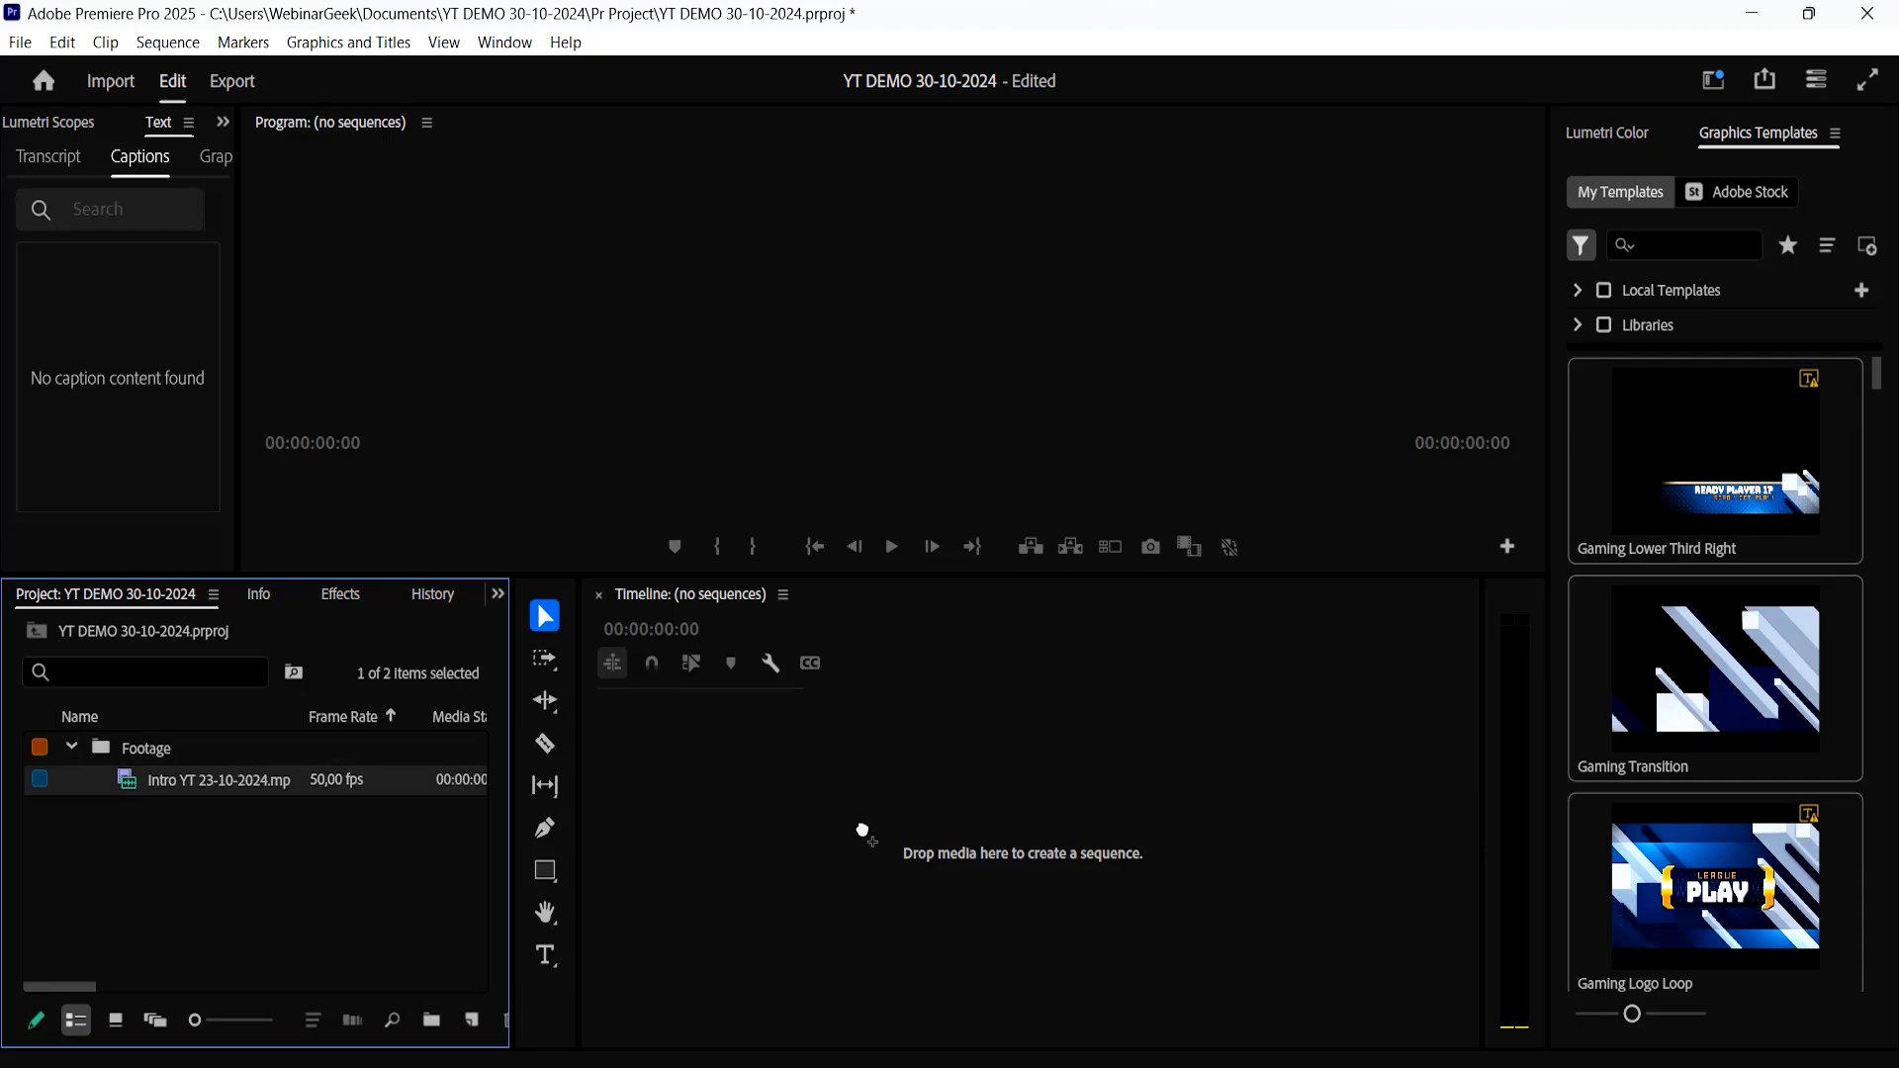
drag(863, 831, 861, 829)
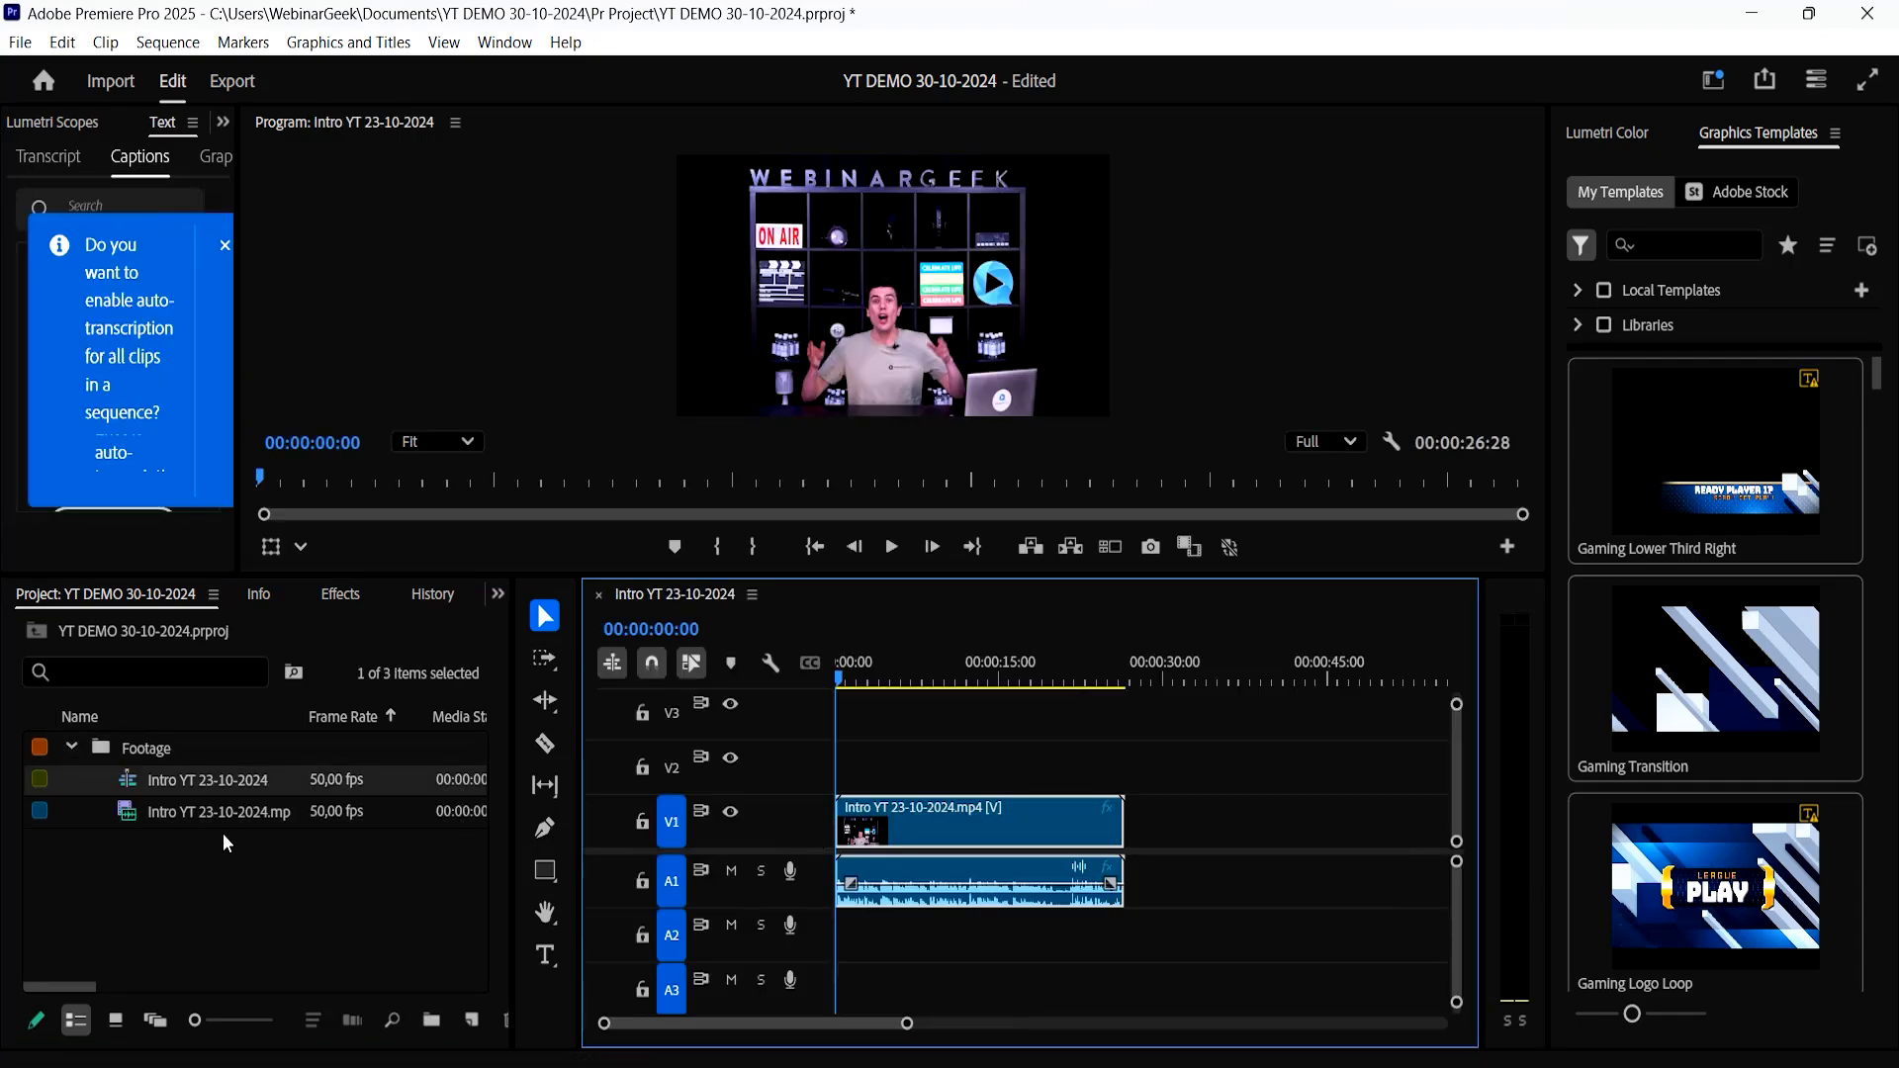
- Create a bin named Sequences in the project and move the Intro YT 23-10-2024 sequence into it
click(253, 782)
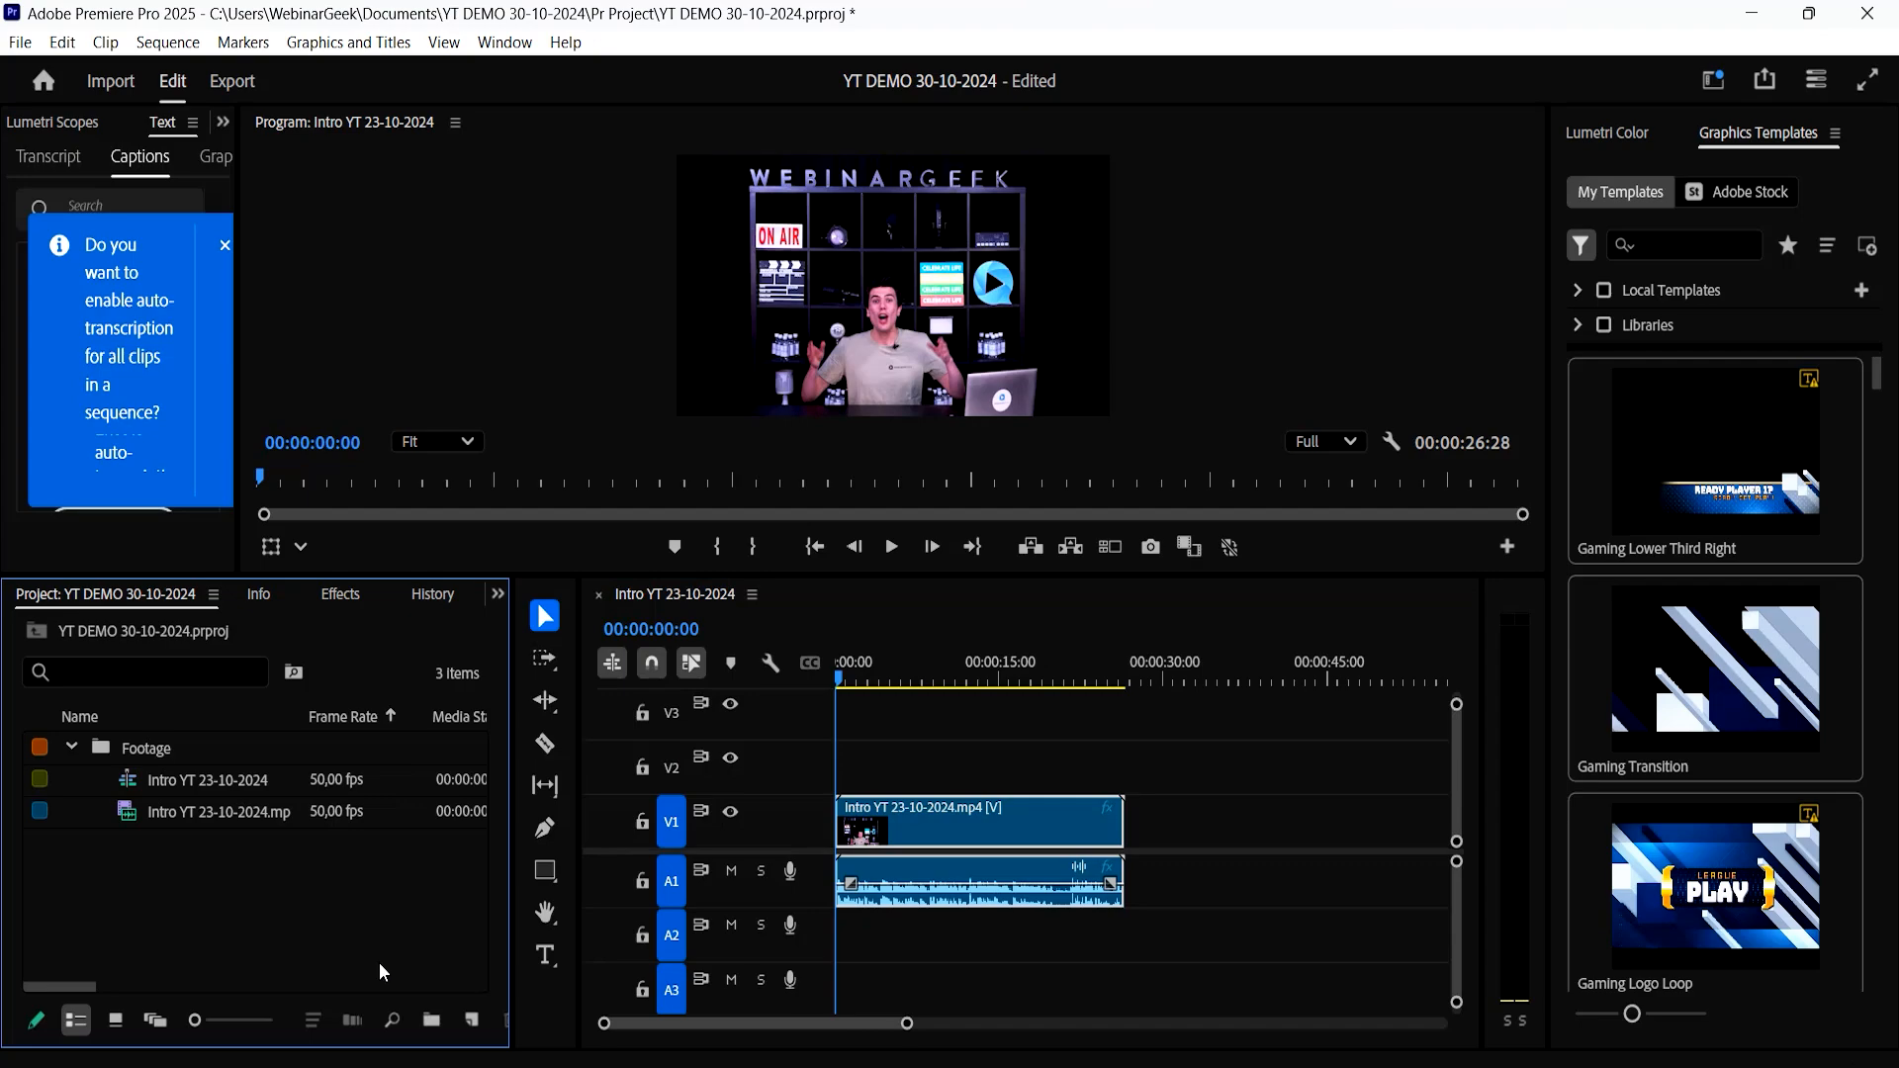
click(432, 1020)
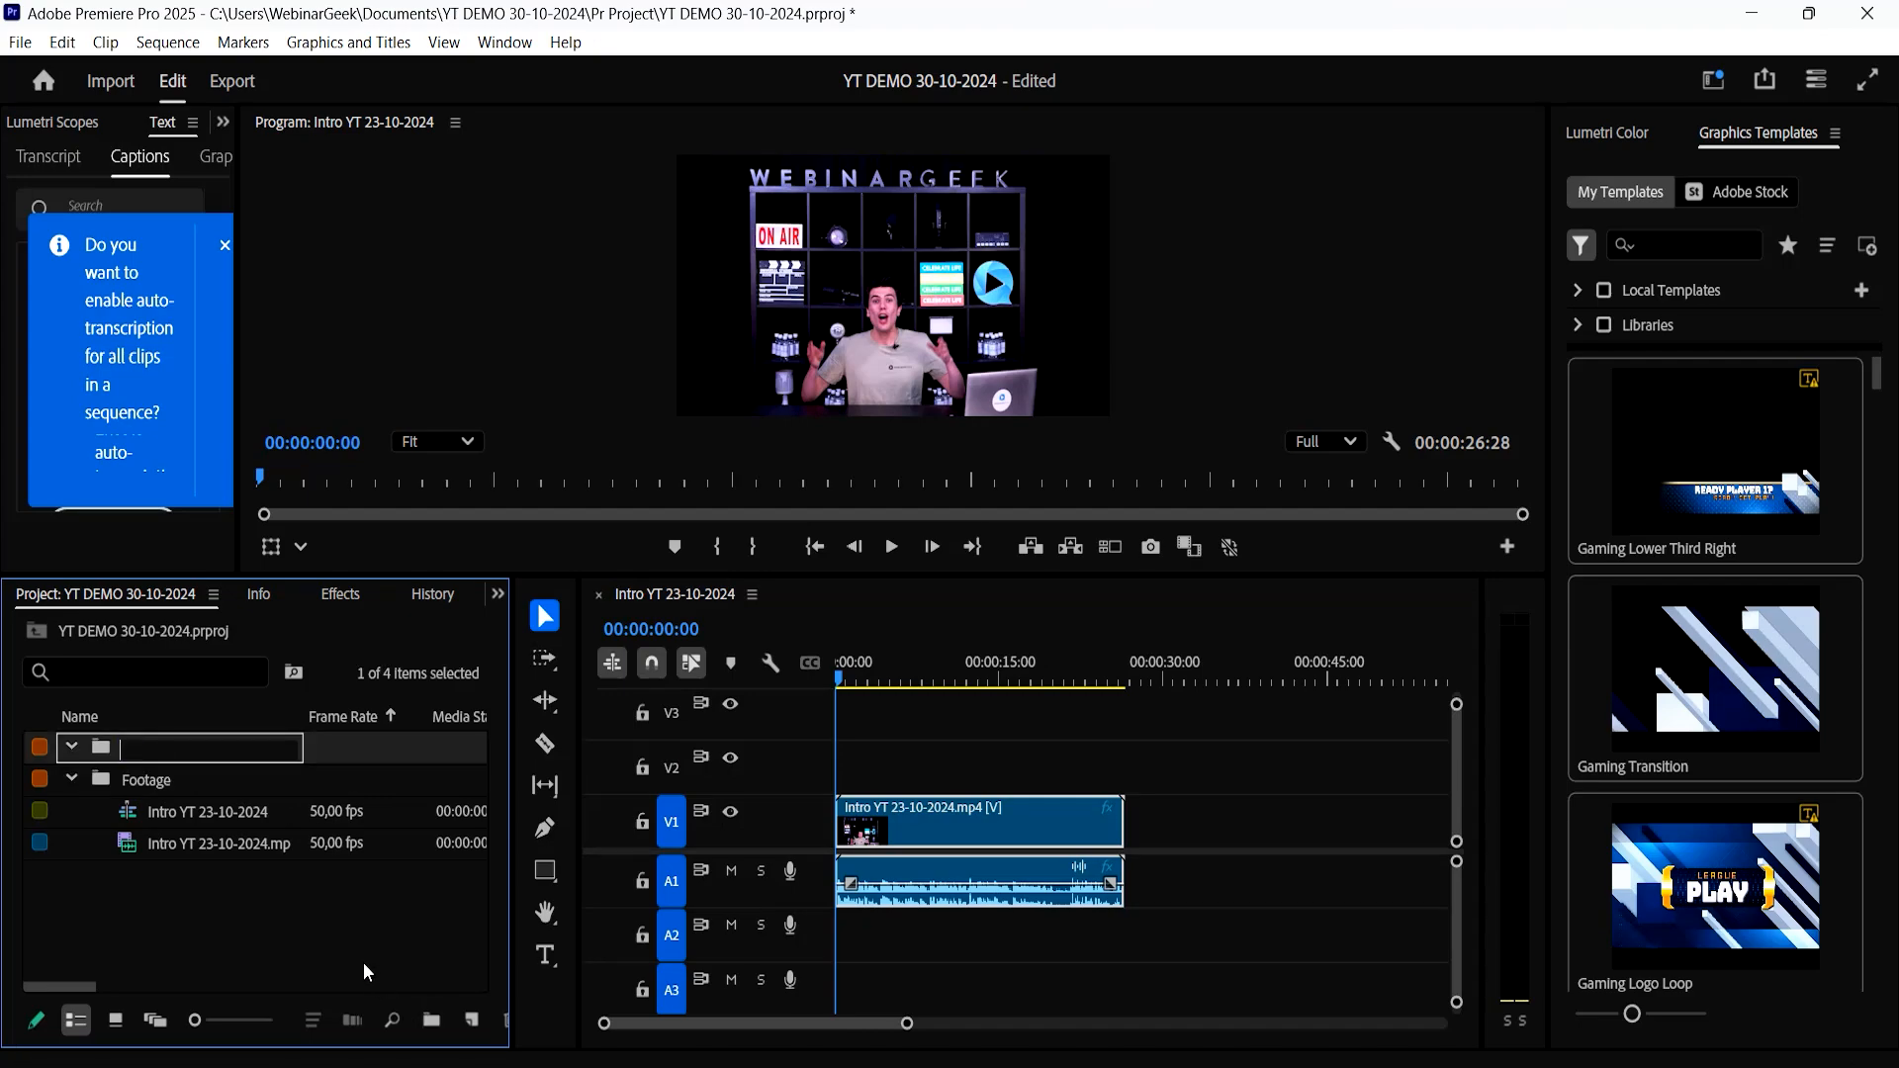
text(Sequ)
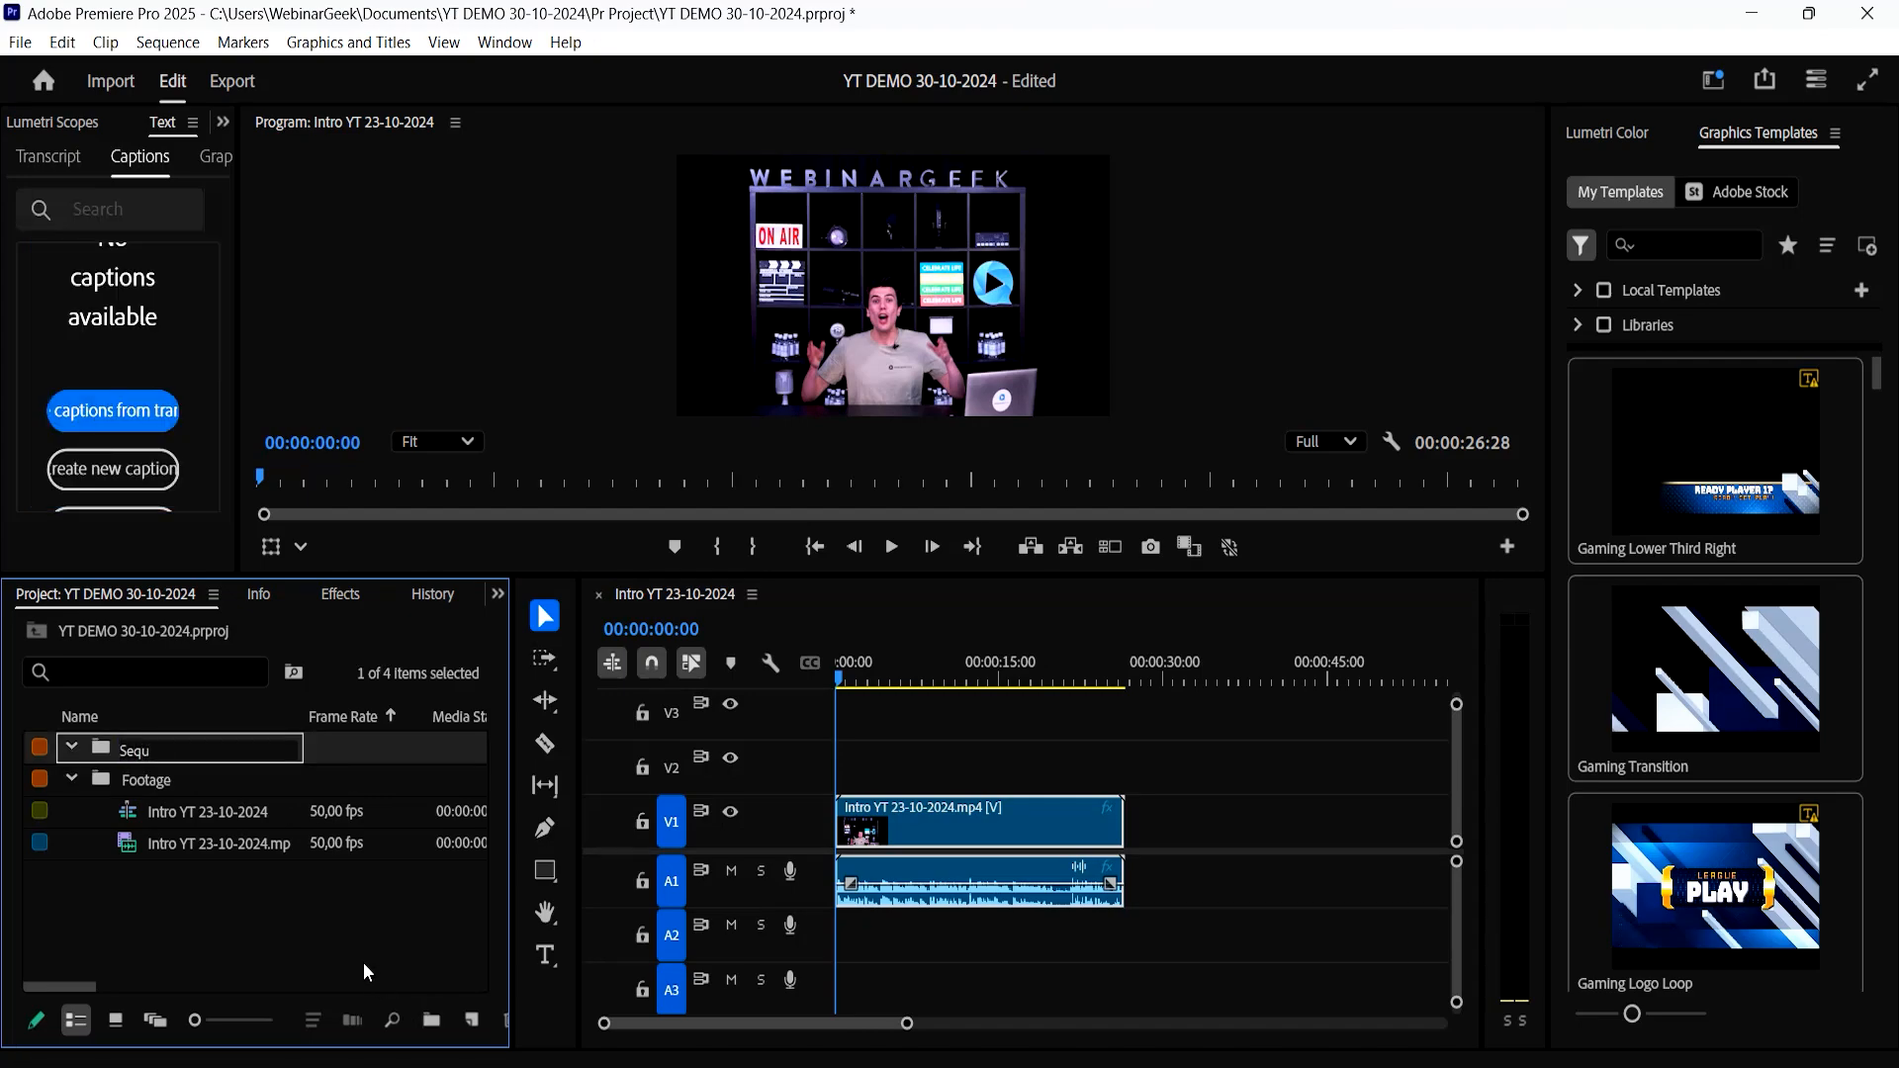
text(ences)
click(325, 902)
drag(170, 817, 159, 748)
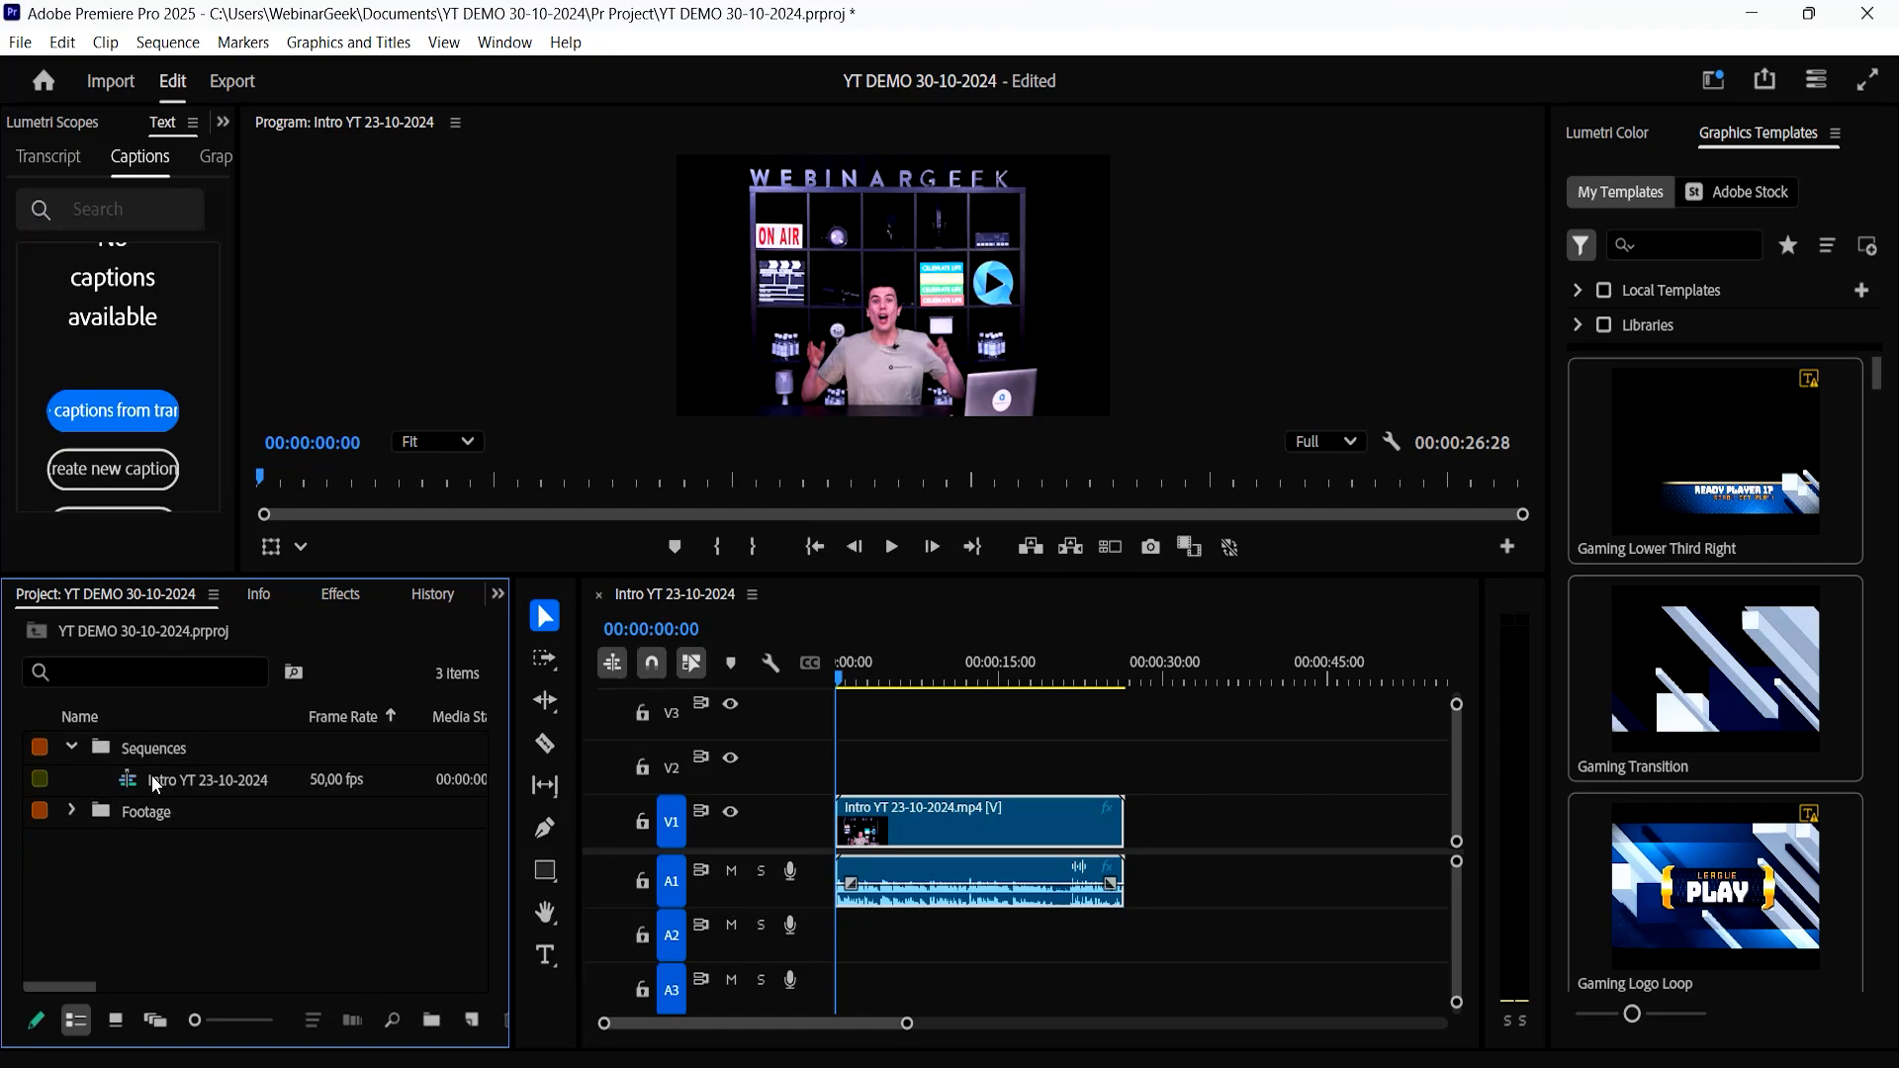
- Deselect the timeline clip and enlarge the captions area in both width and height
click(1007, 764)
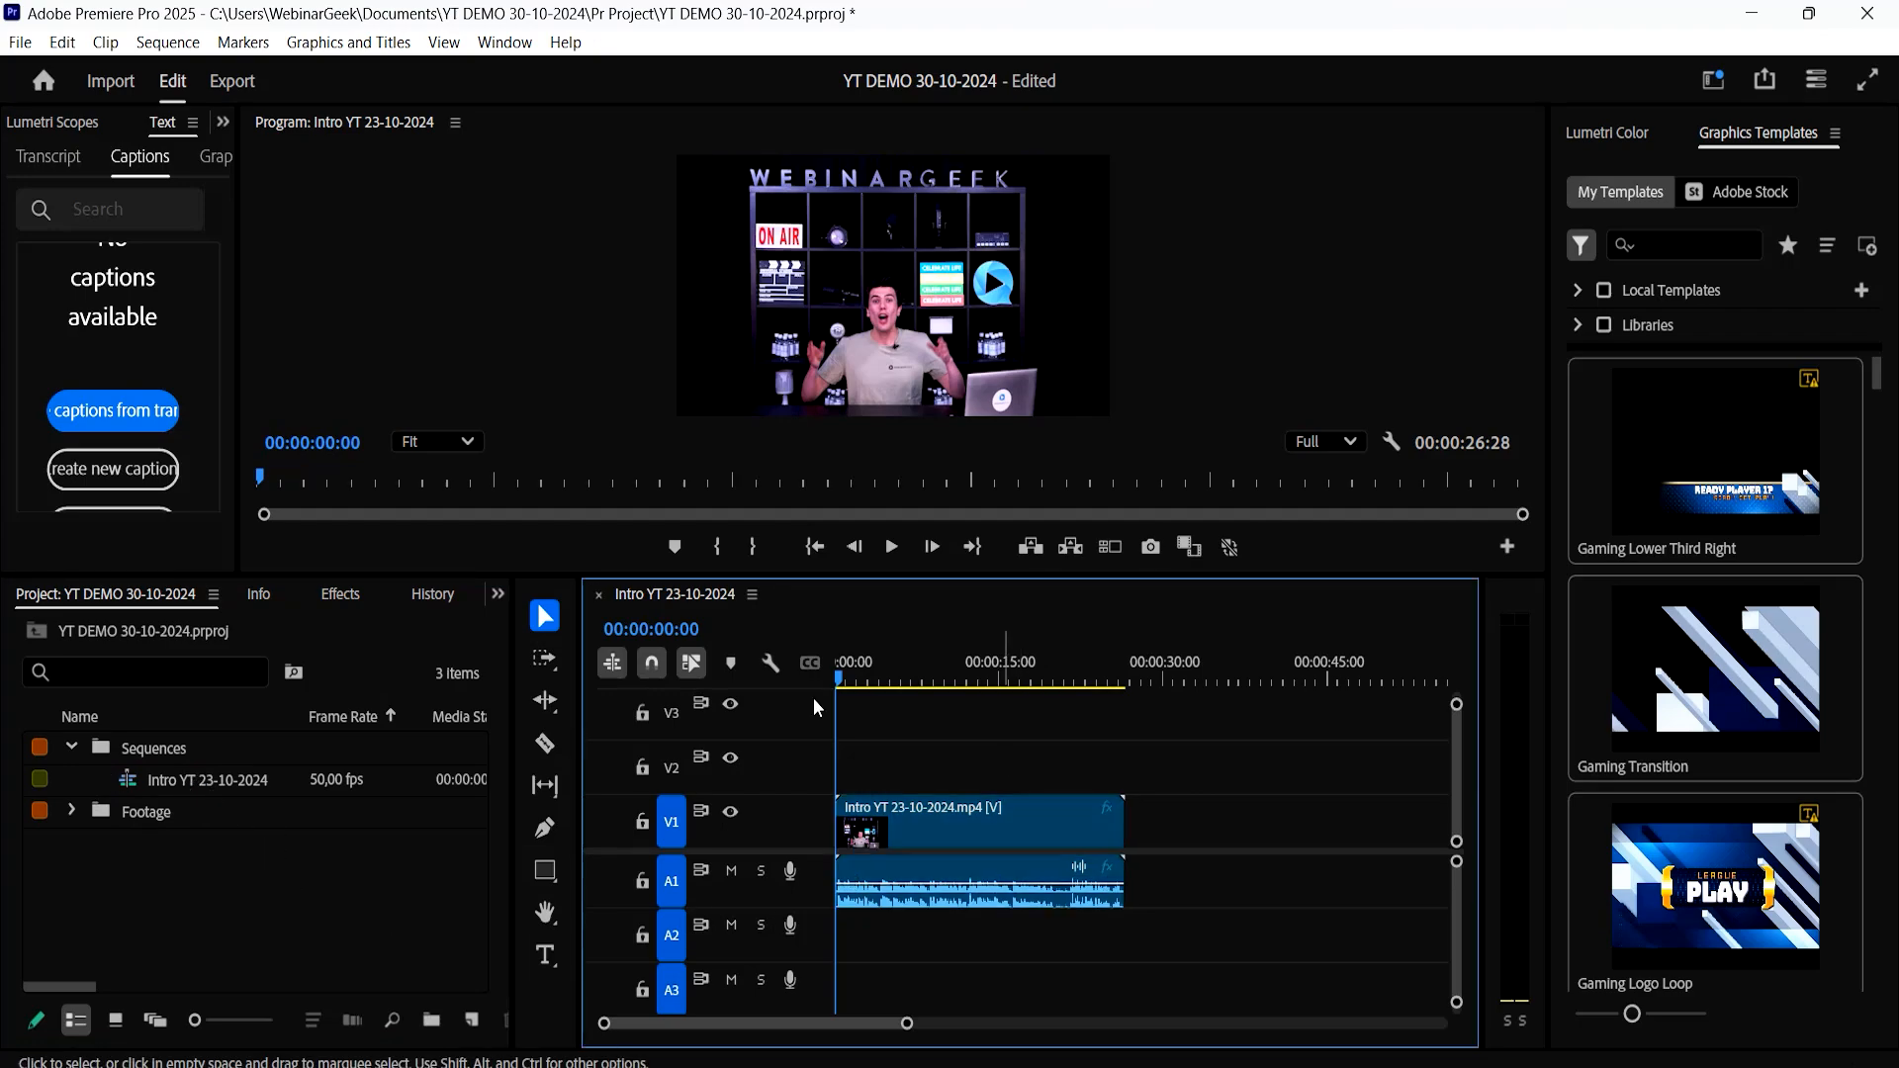
drag(239, 260, 650, 260)
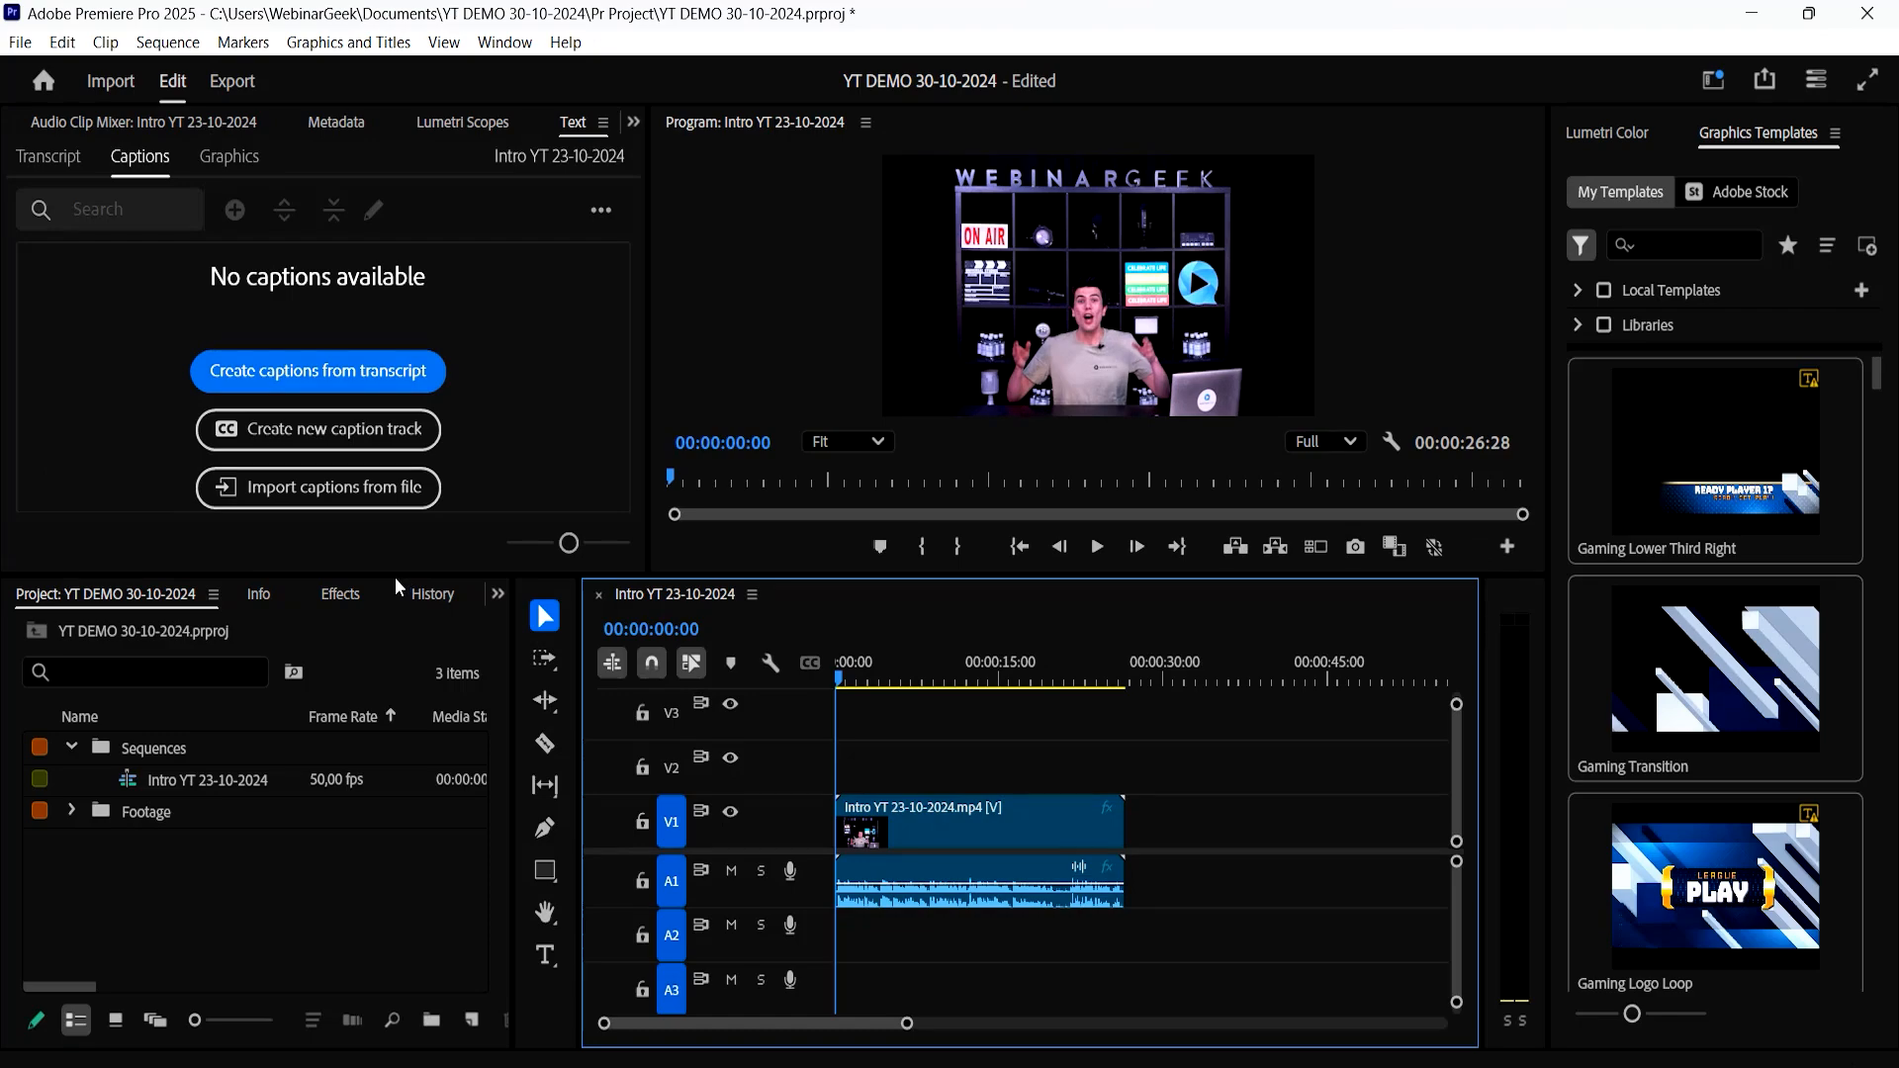
drag(395, 578, 377, 720)
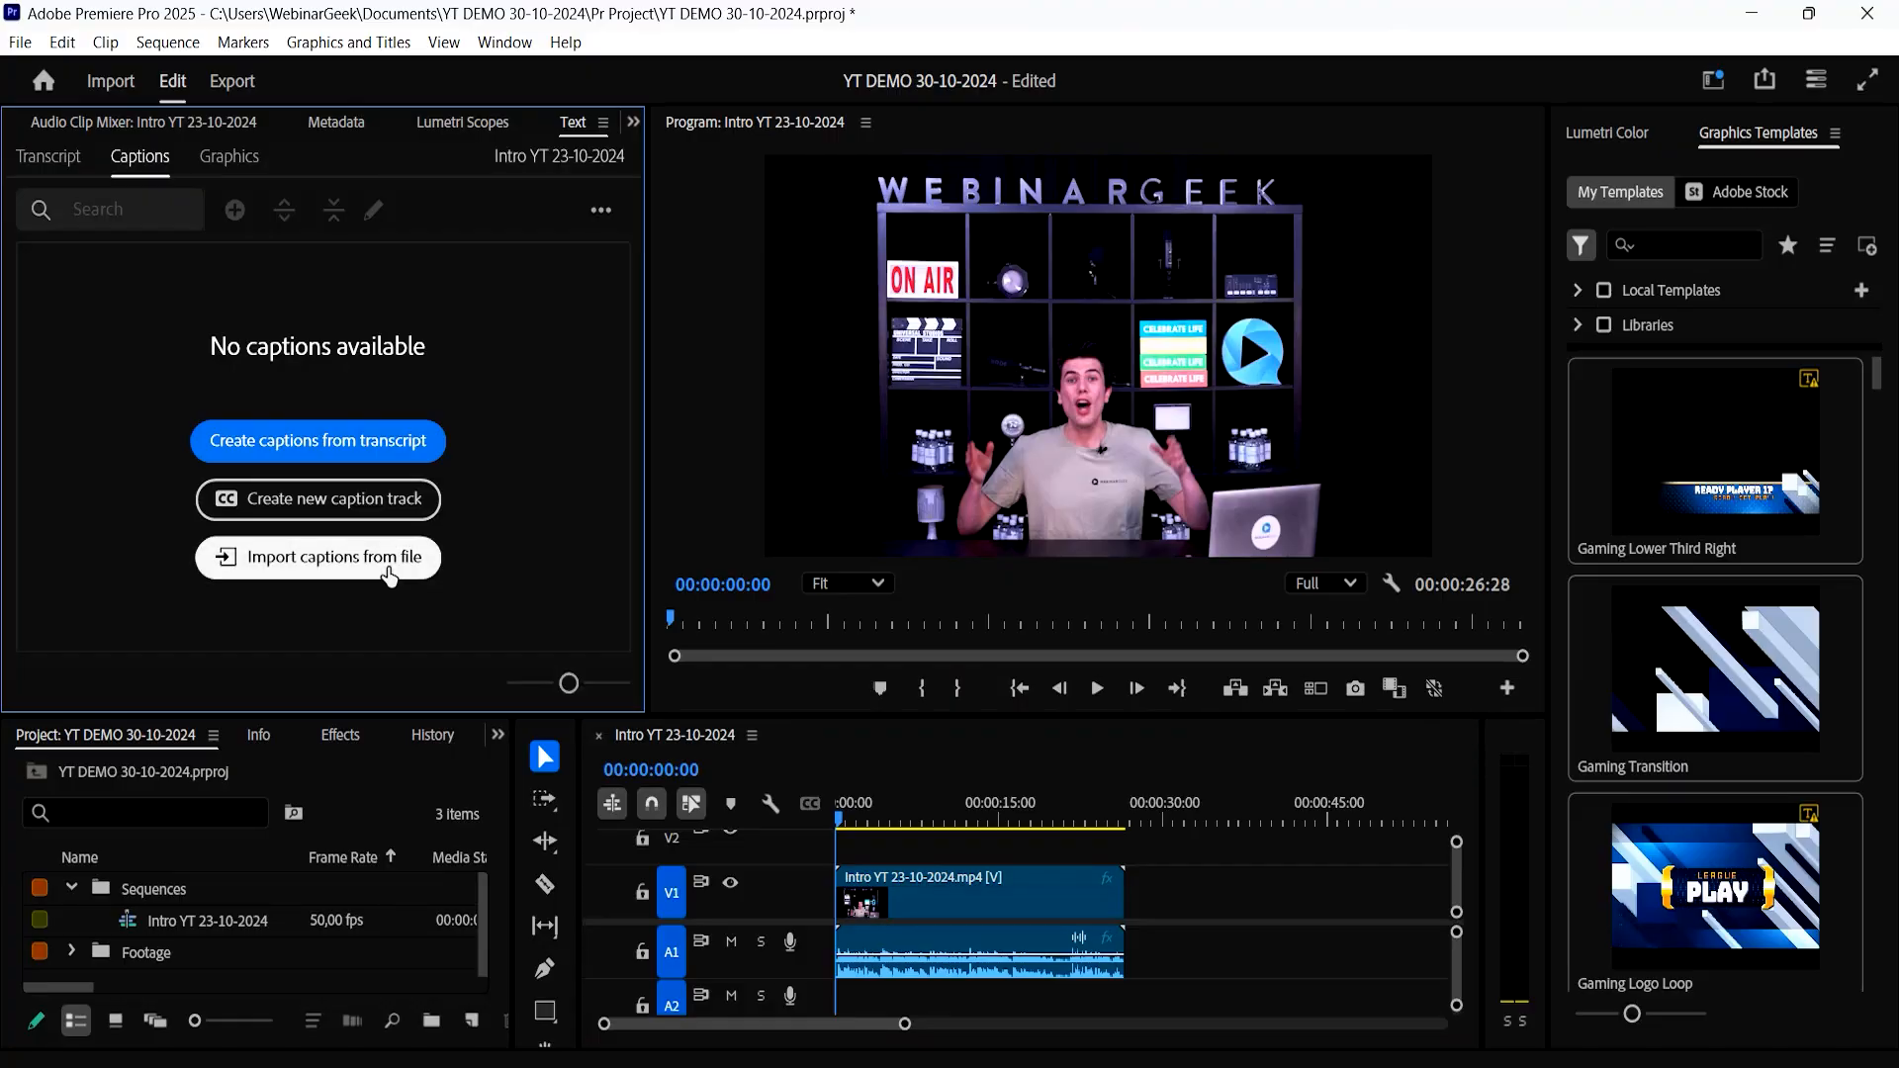
- Import the captions file From Turboscribe Intro YT 23-10-2024 ENG.srt from the project's SRT Files folder
click(389, 576)
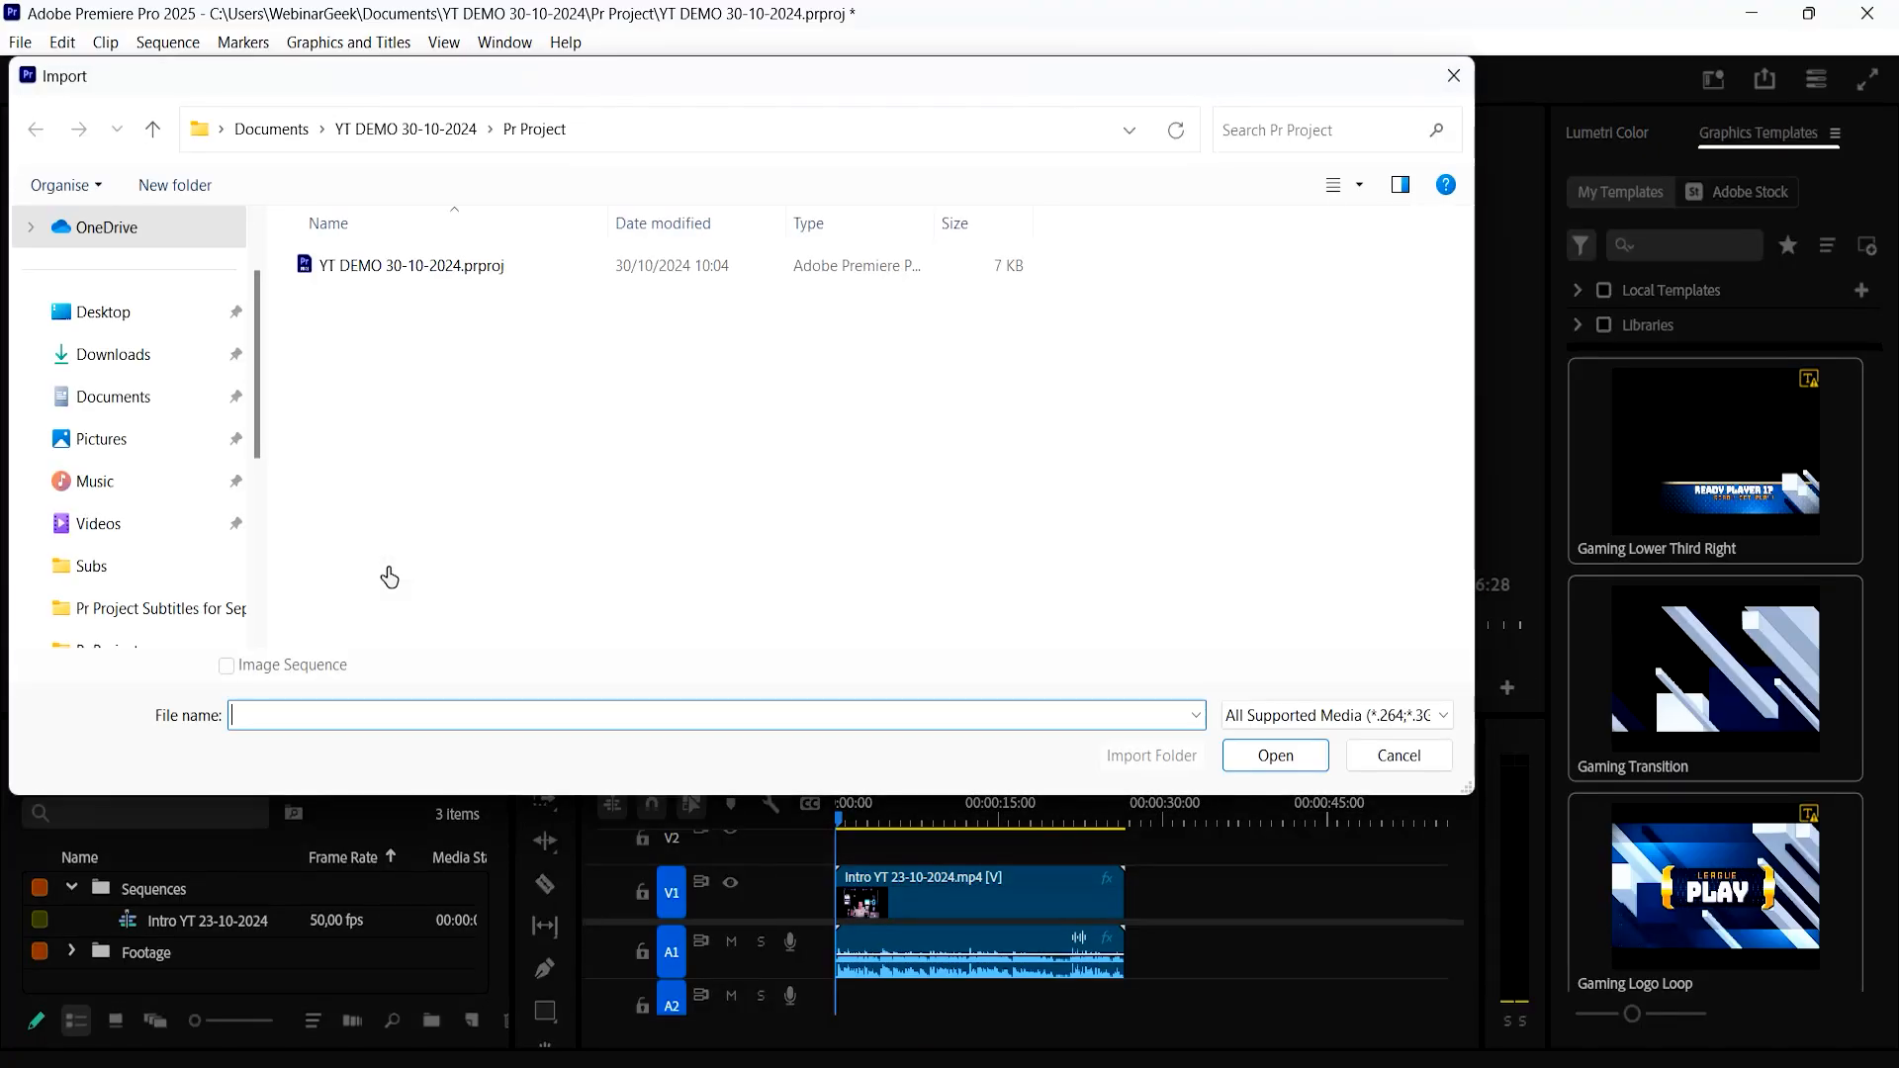
click(396, 137)
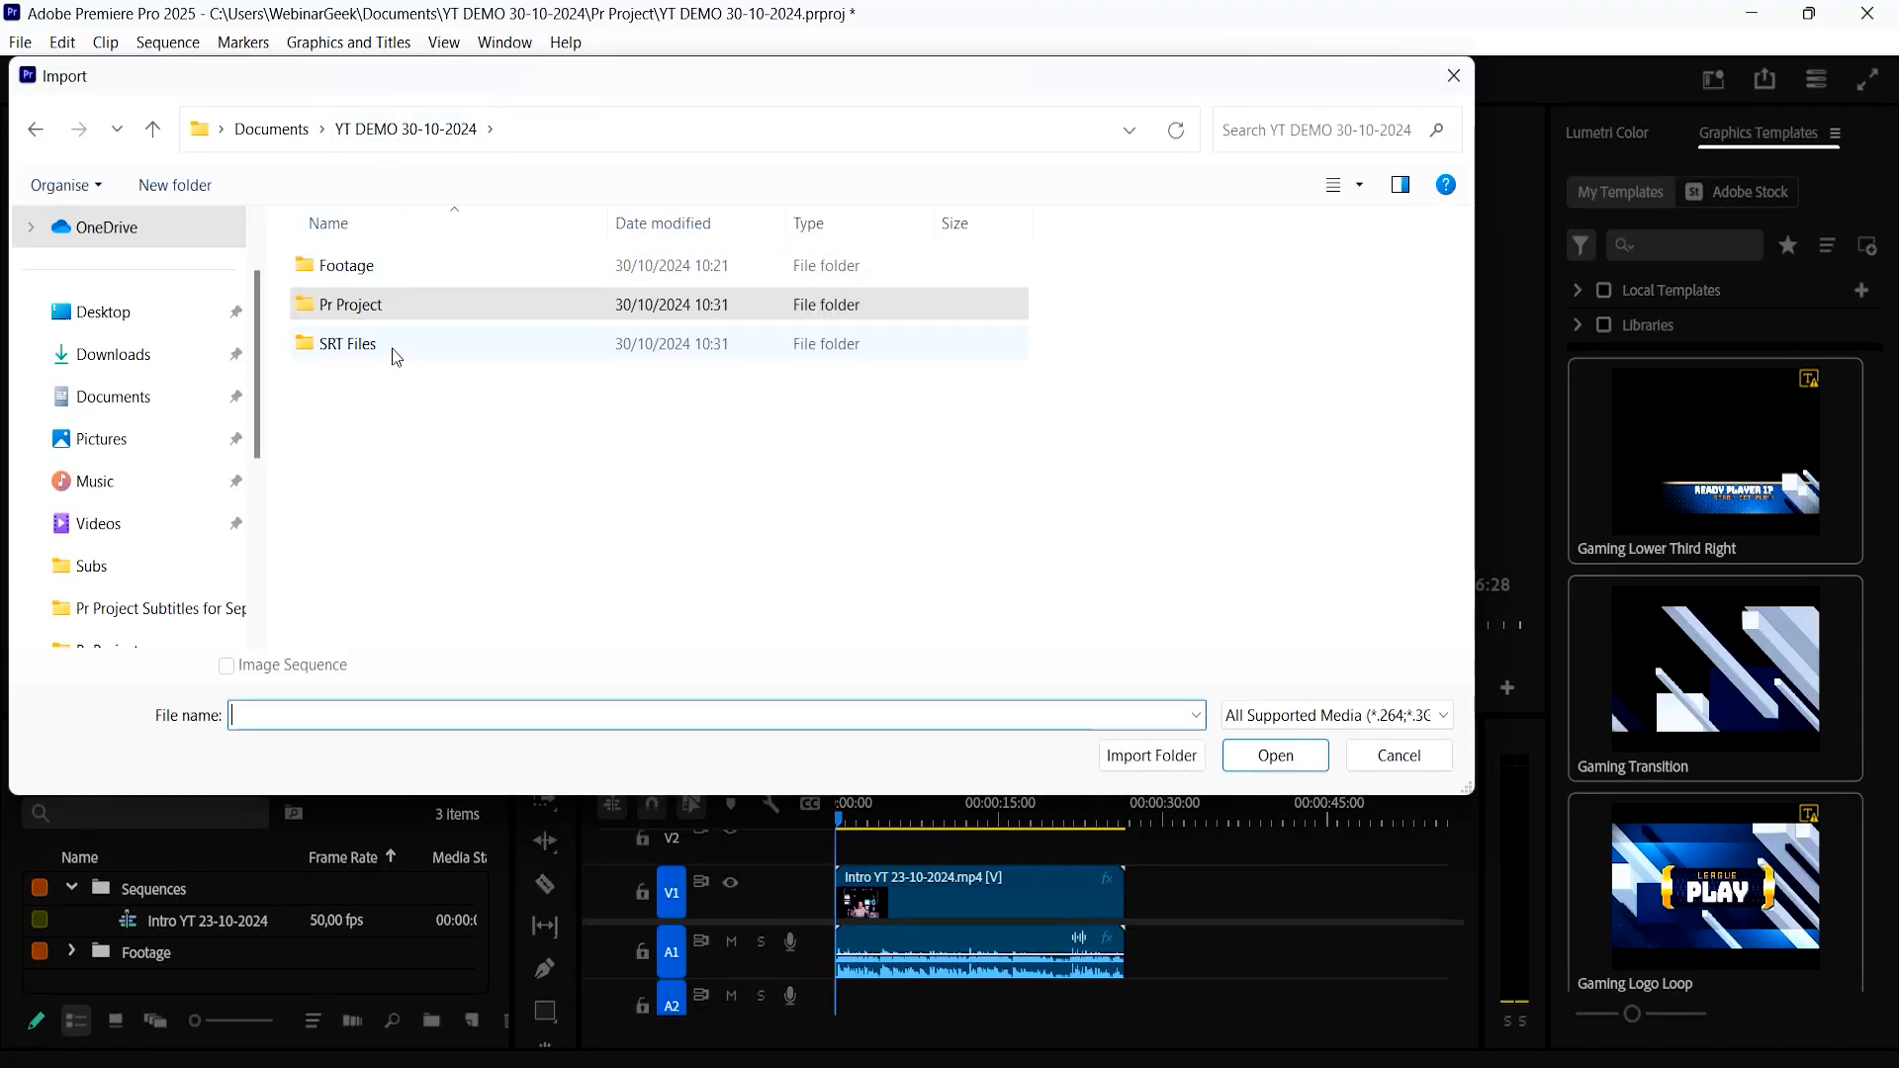
double_click(391, 349)
click(479, 267)
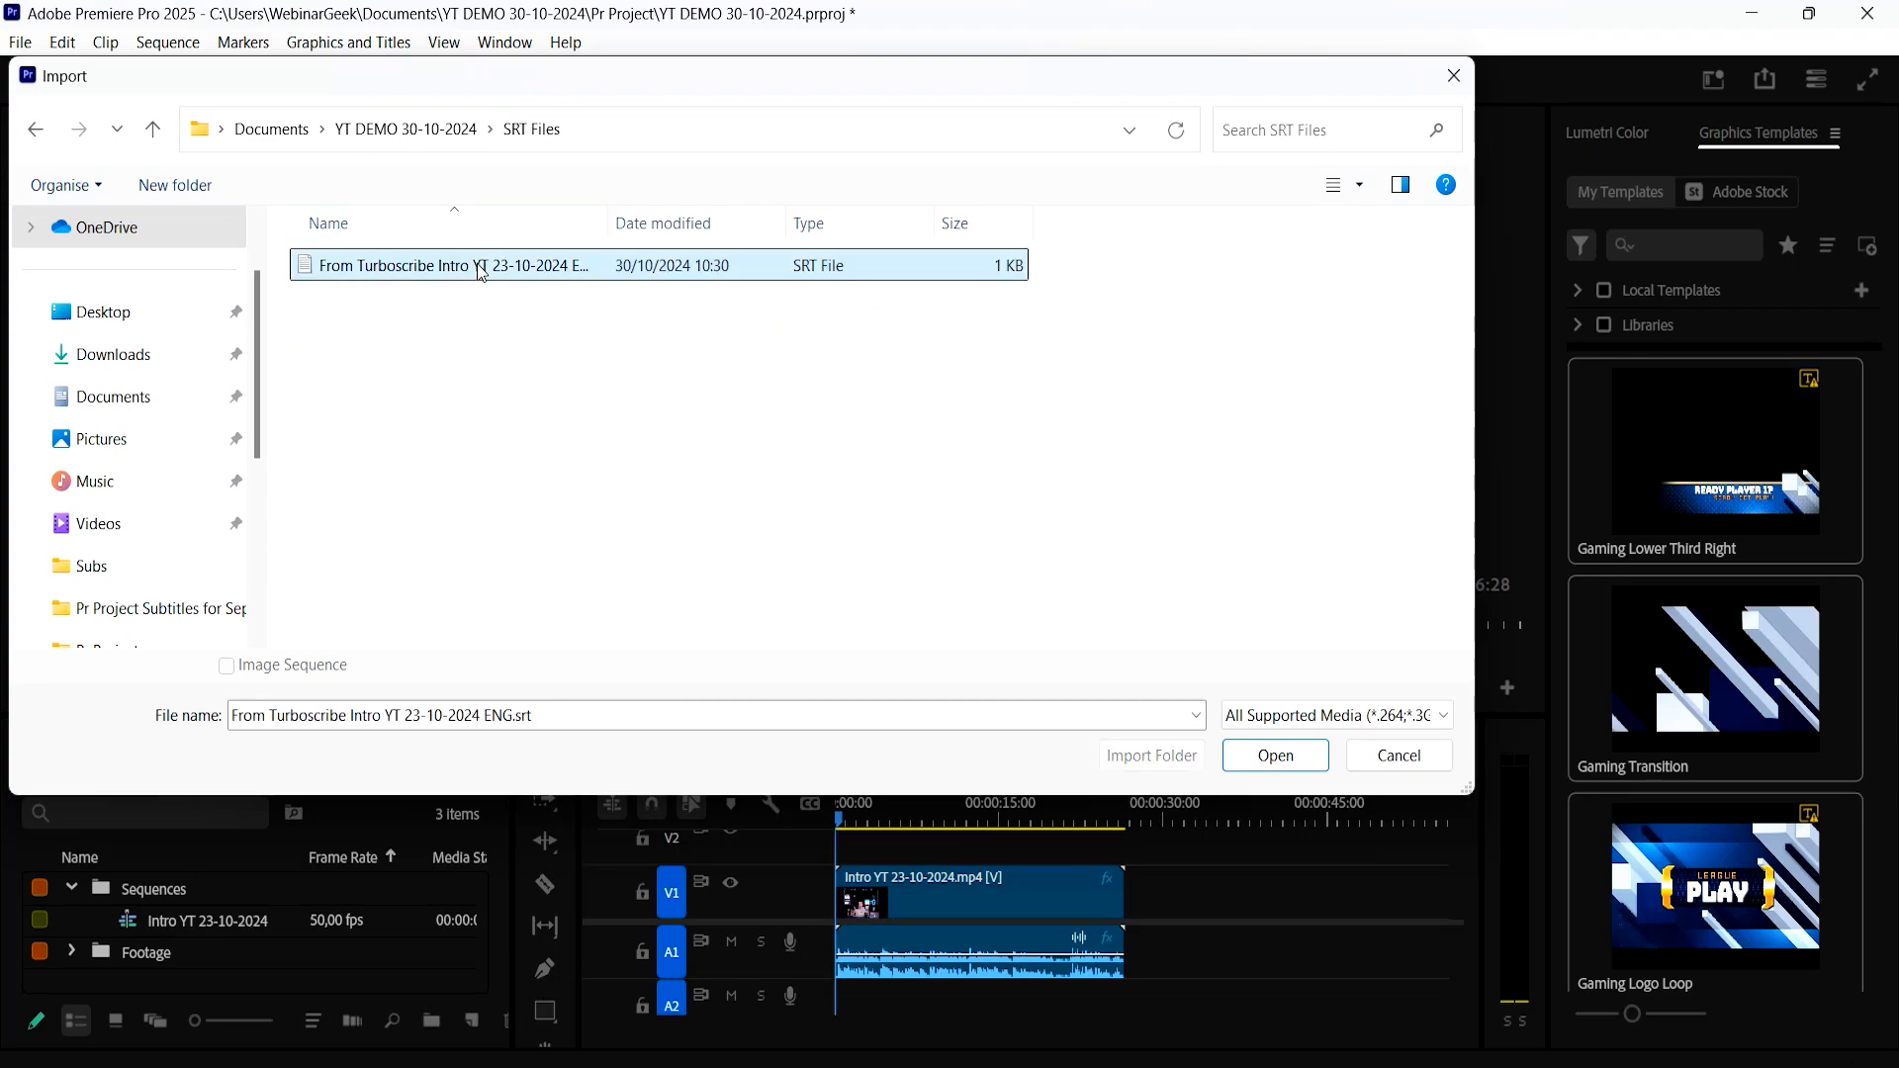
click(1289, 759)
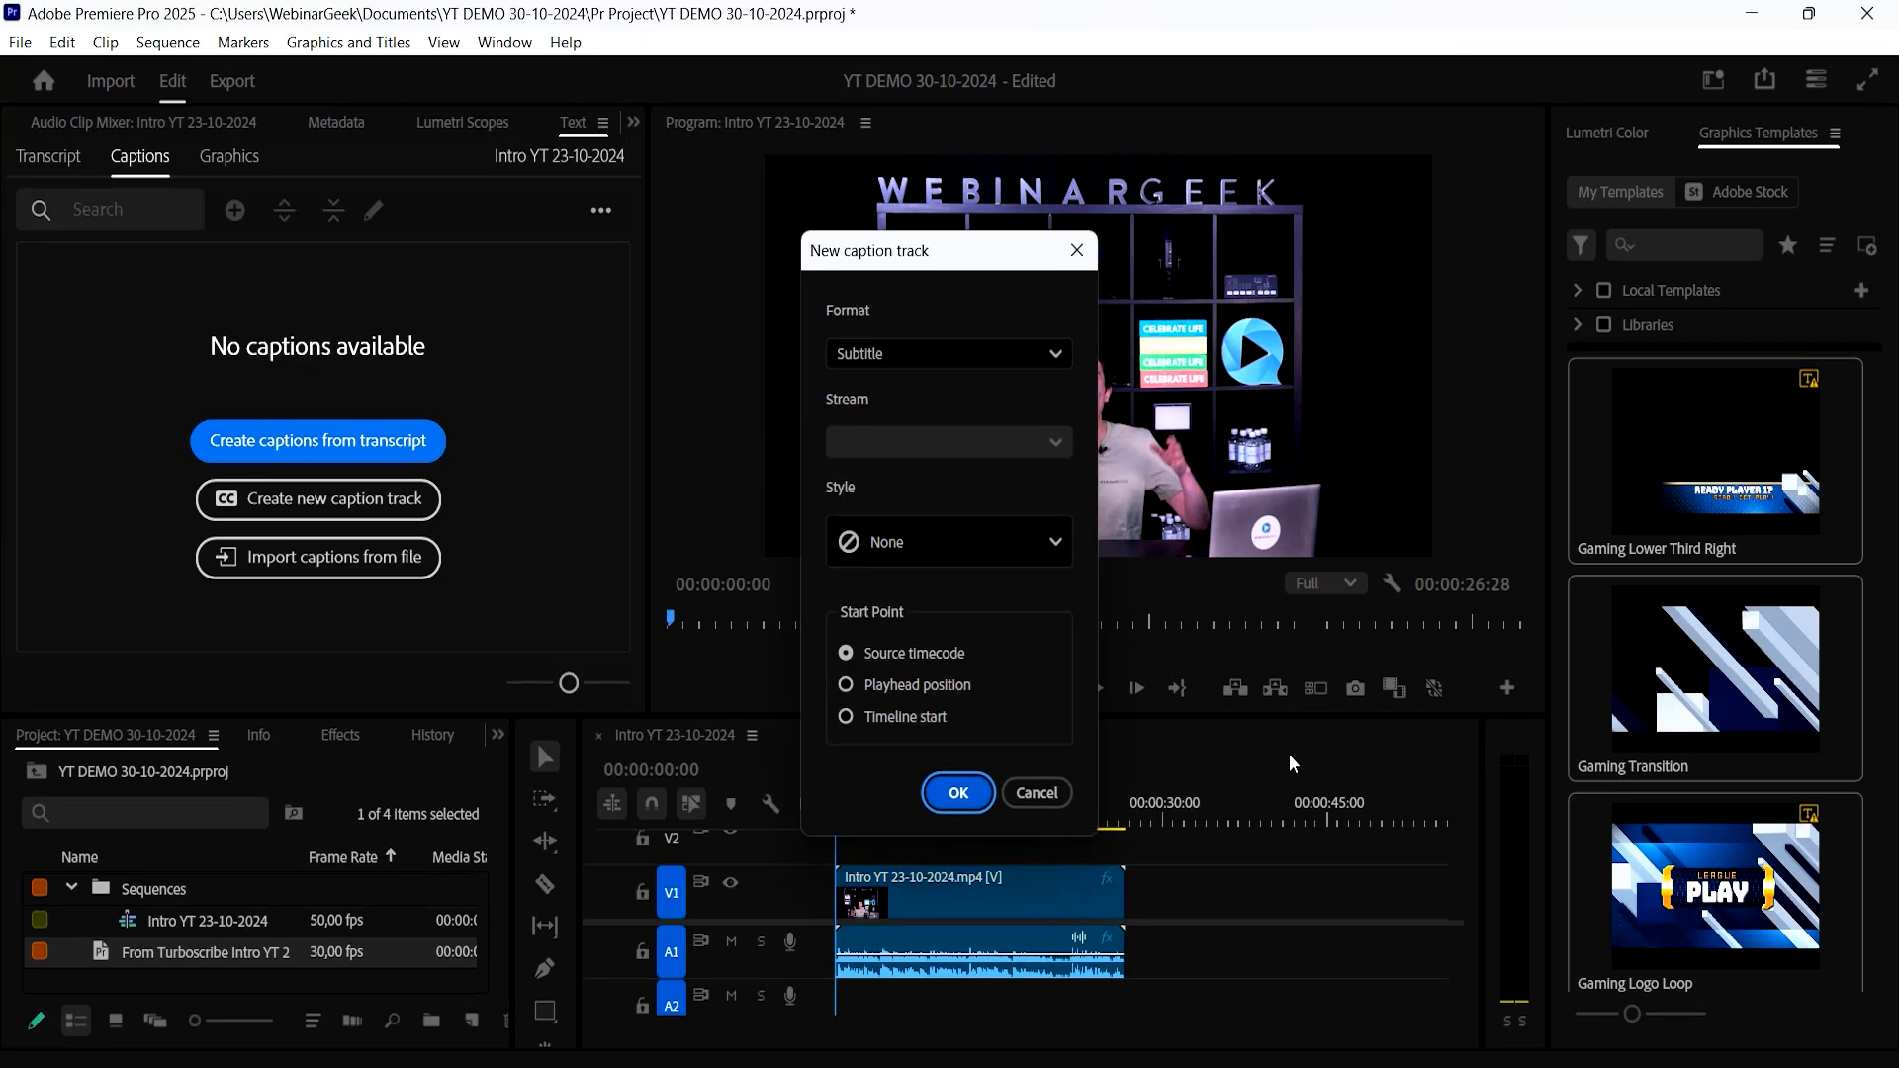
- Create a caption track from the imported captions with Subtitle format, style None and the source timecode as start point
click(984, 357)
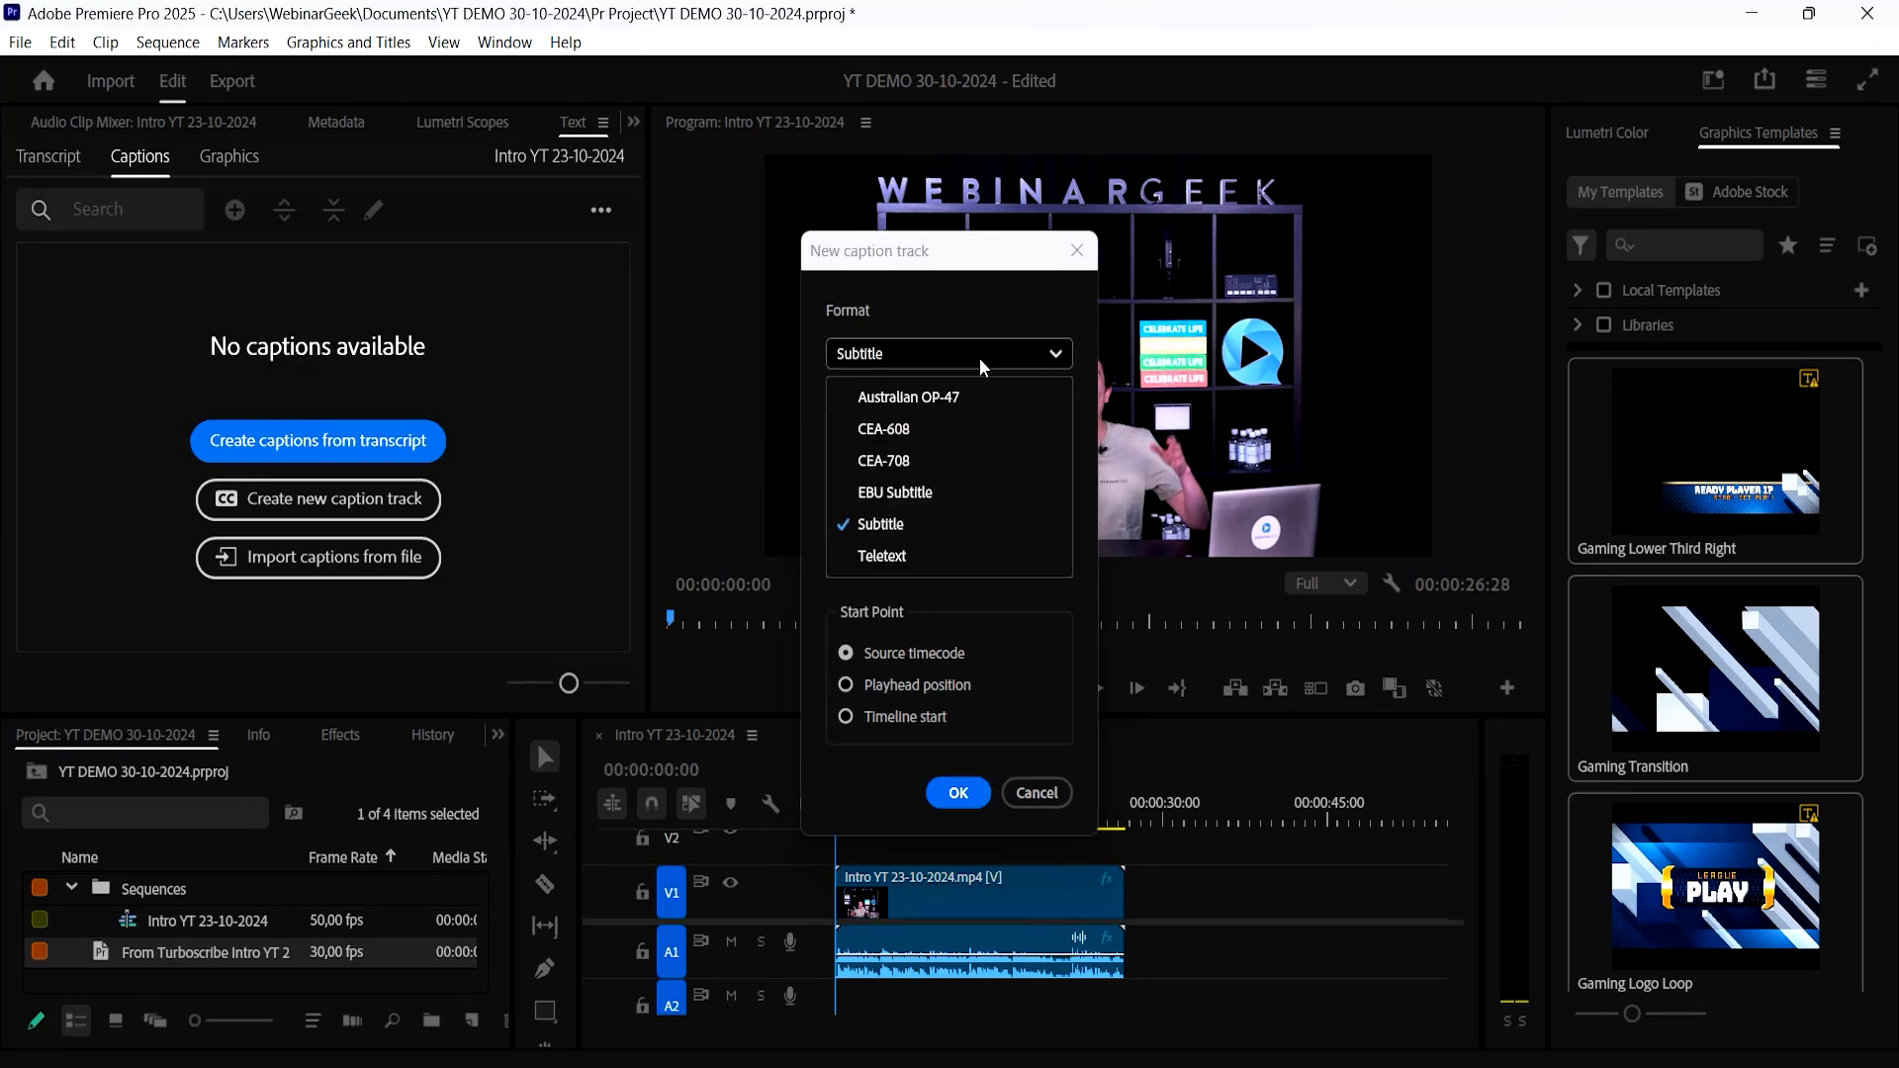
click(920, 532)
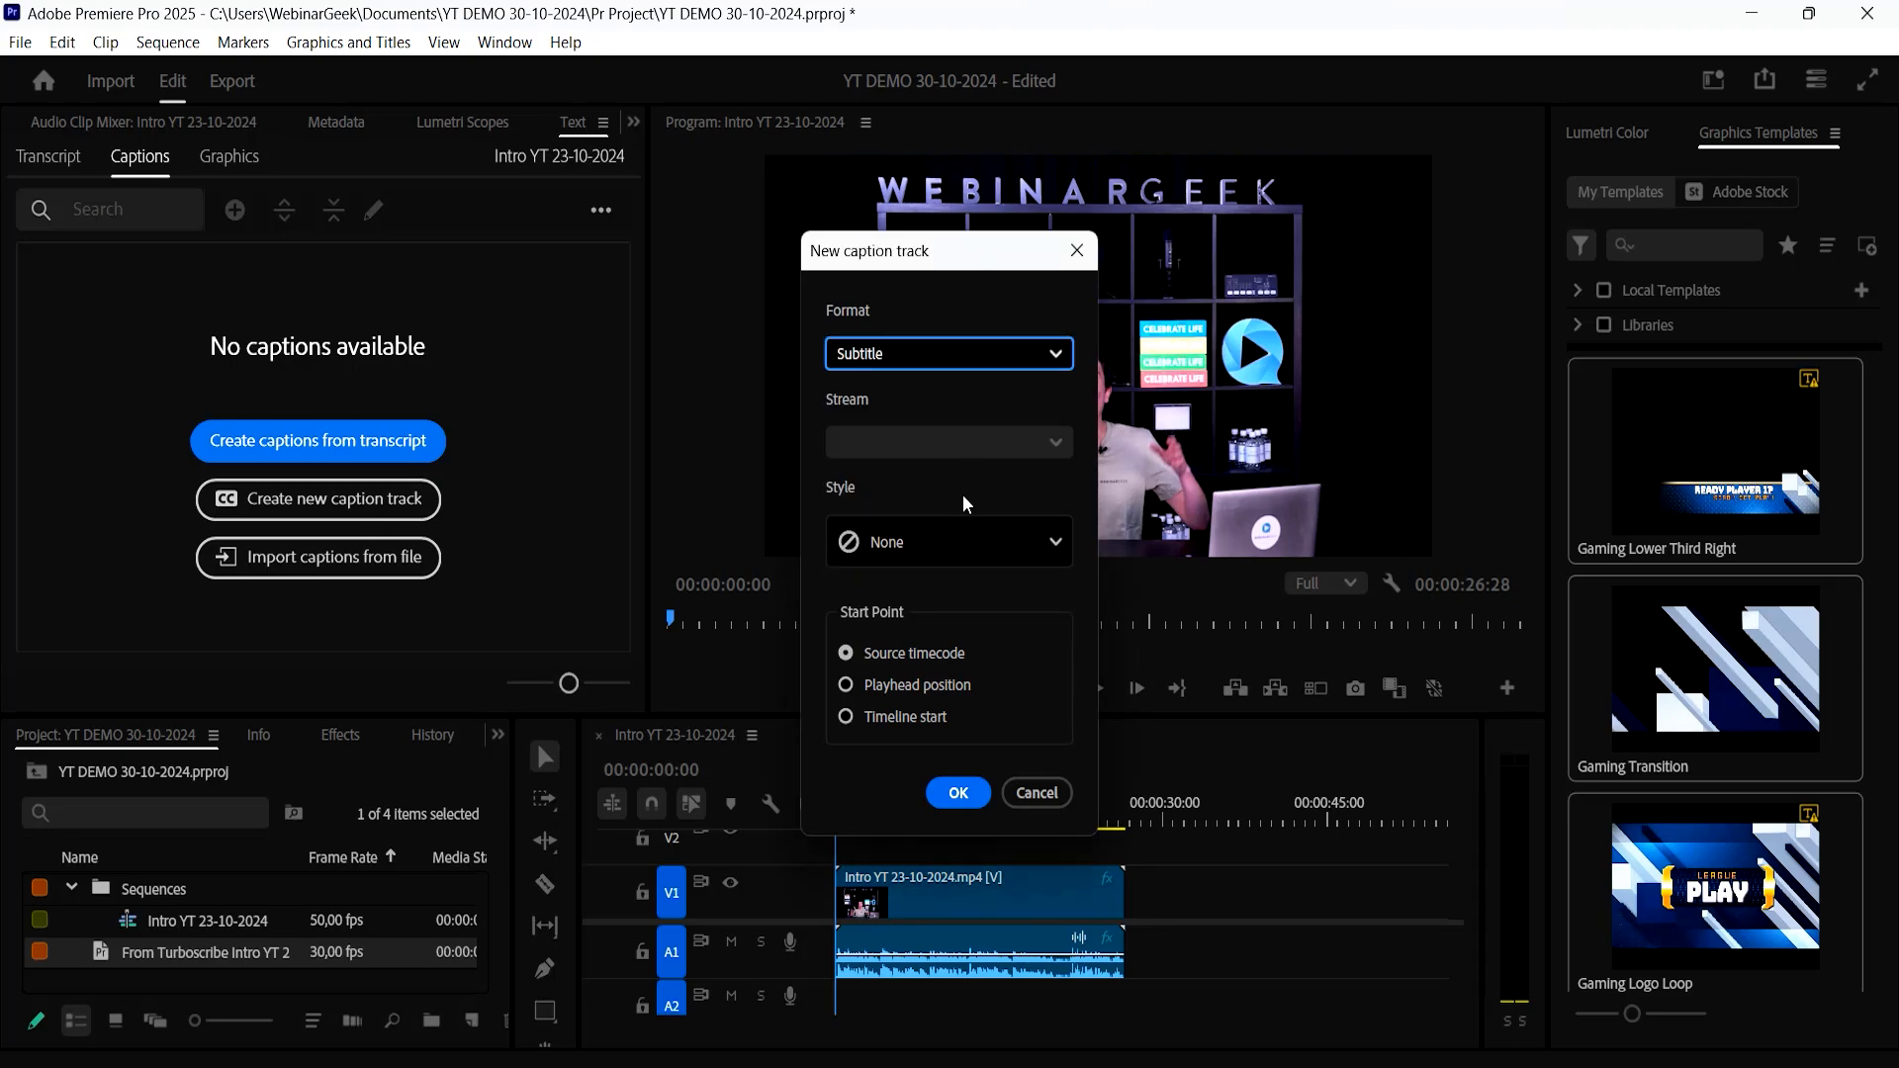
click(1057, 544)
click(1058, 550)
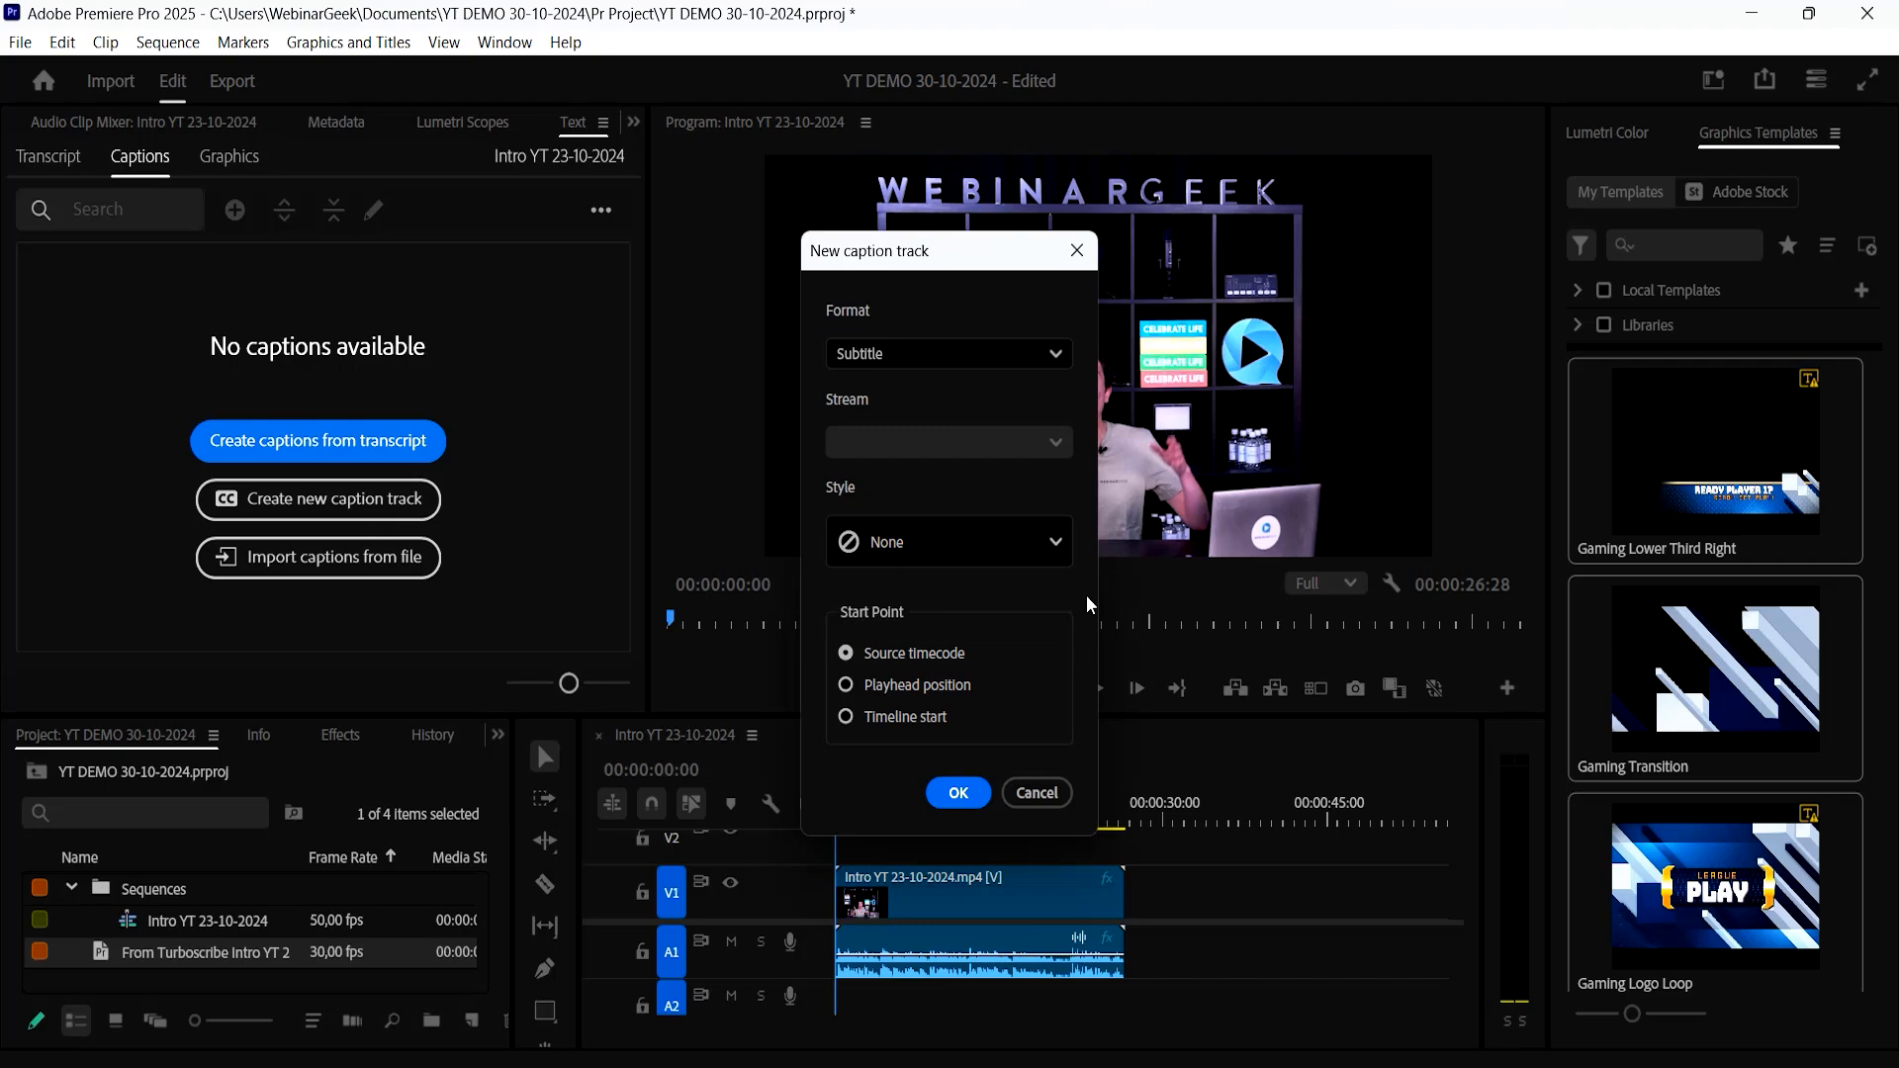
click(1054, 544)
click(1054, 544)
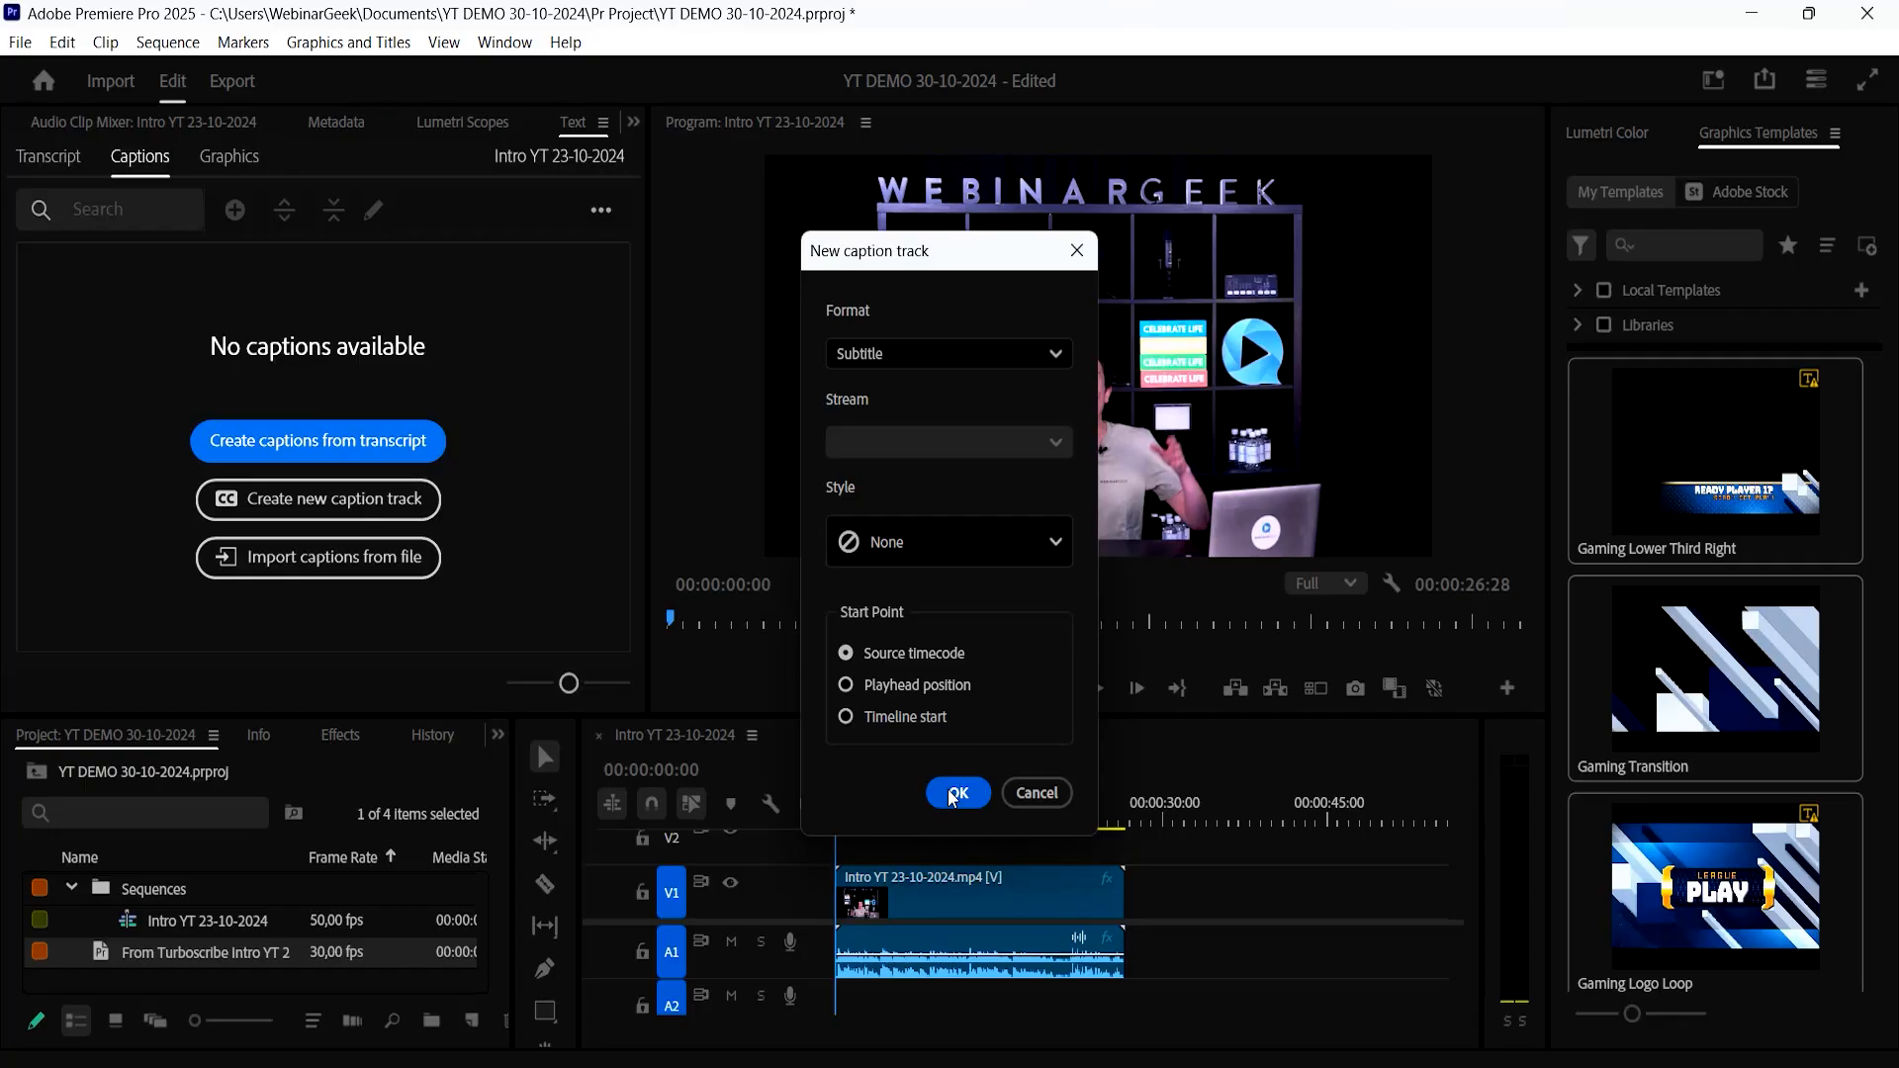
click(954, 795)
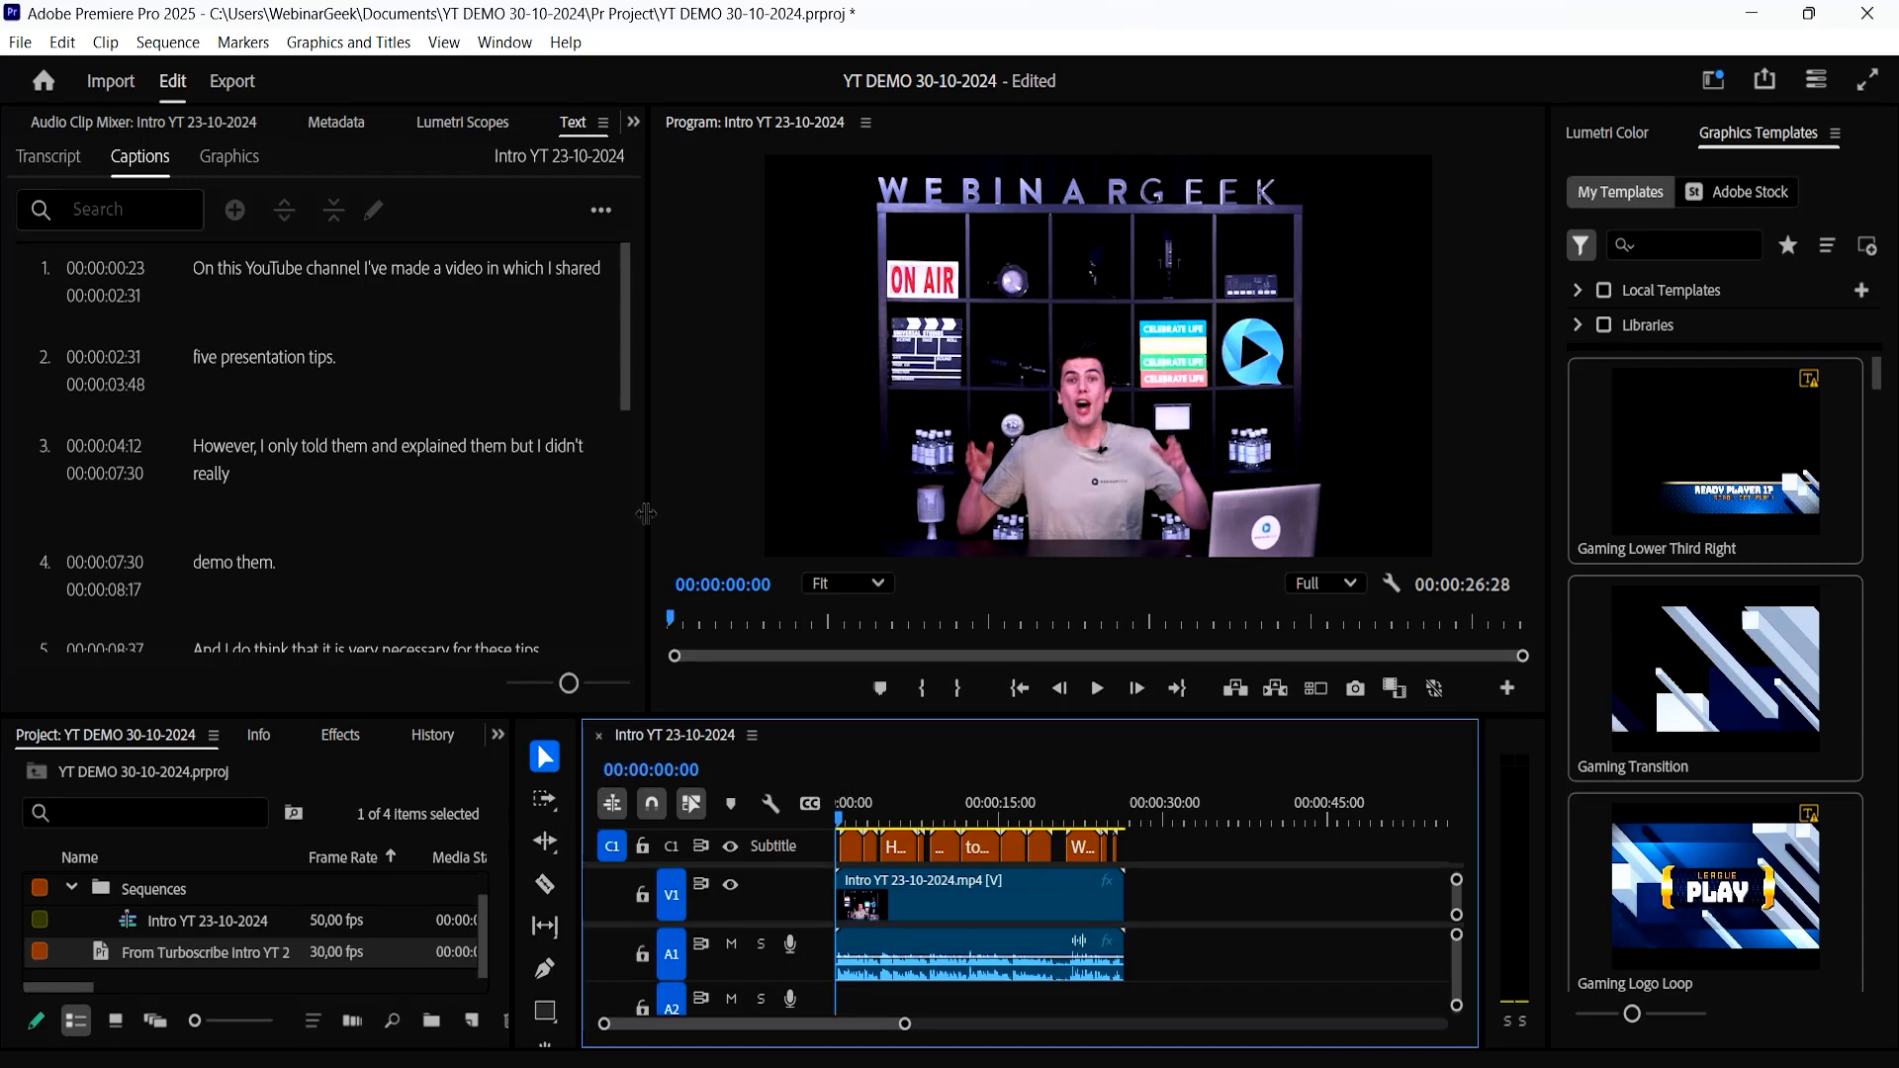
- Widen the captions area and give the timeline area more height, leaving no timeline clip selected
drag(645, 514, 715, 513)
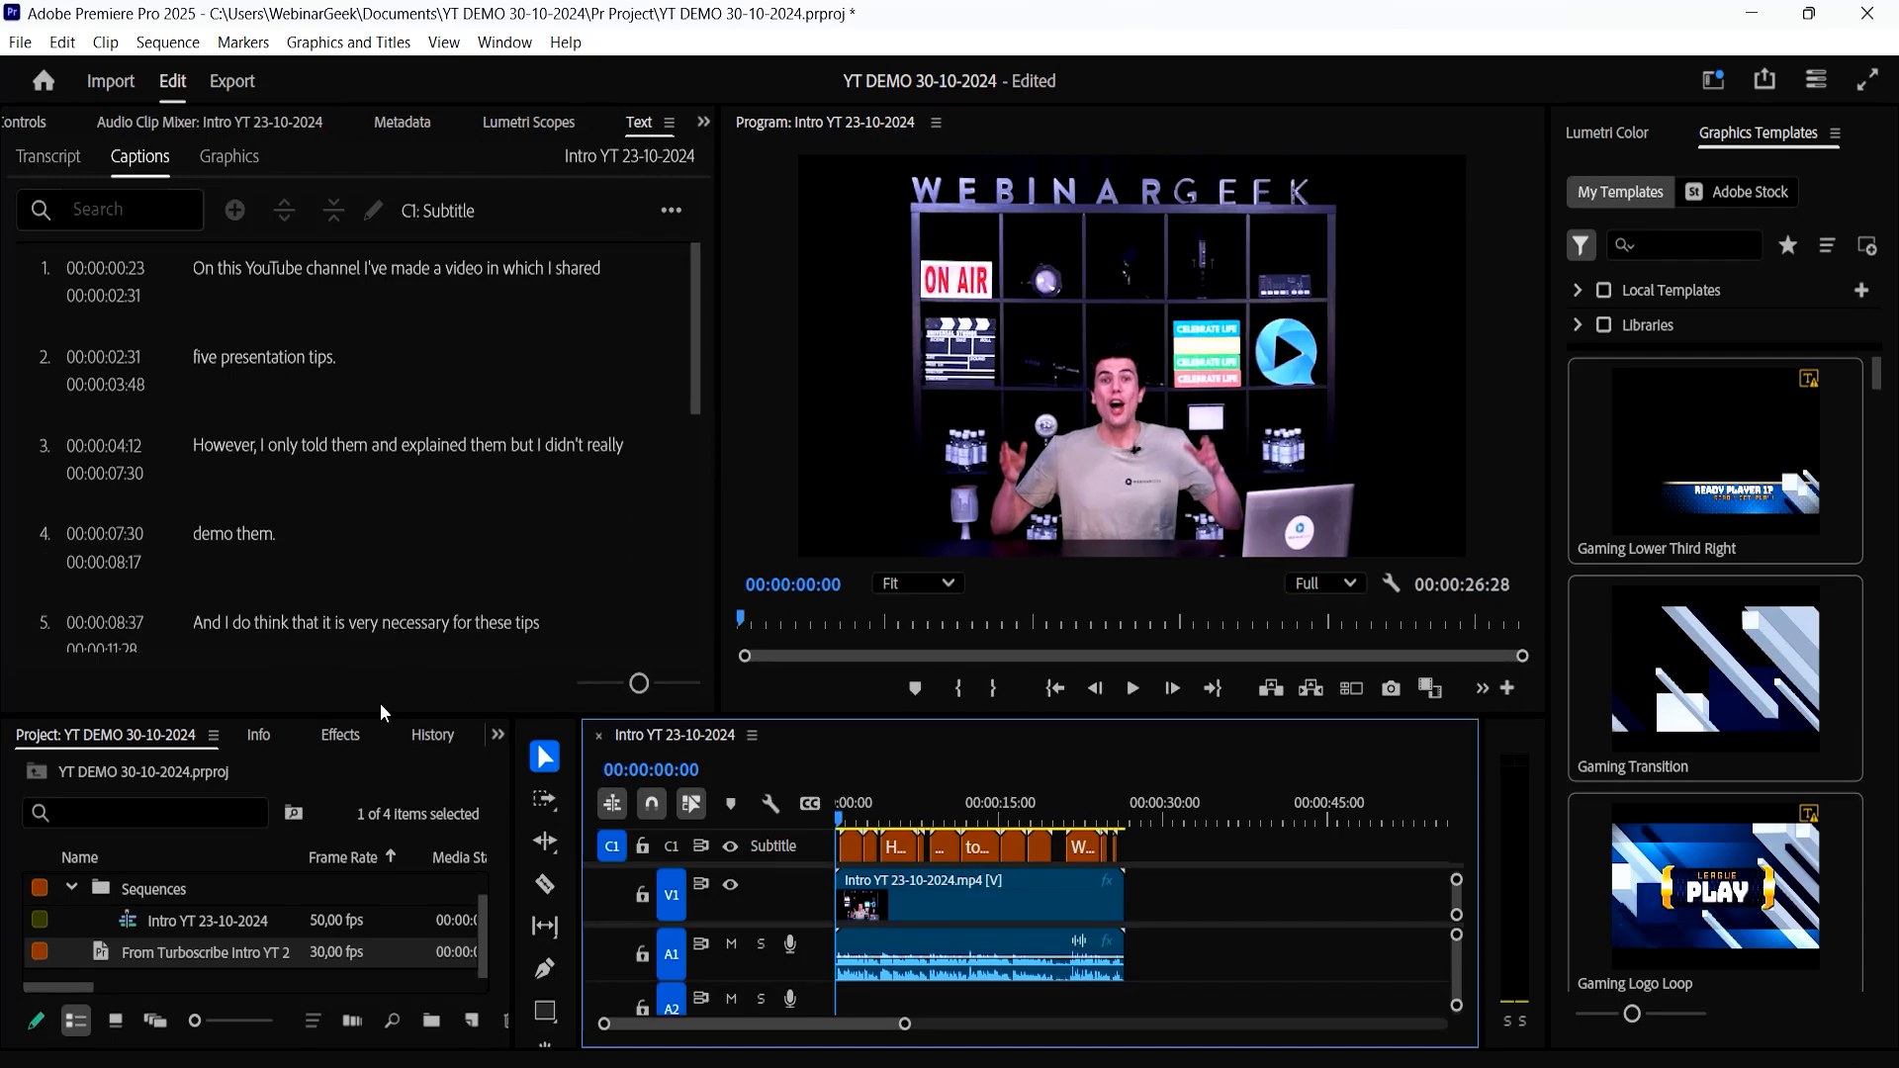
drag(380, 715, 424, 683)
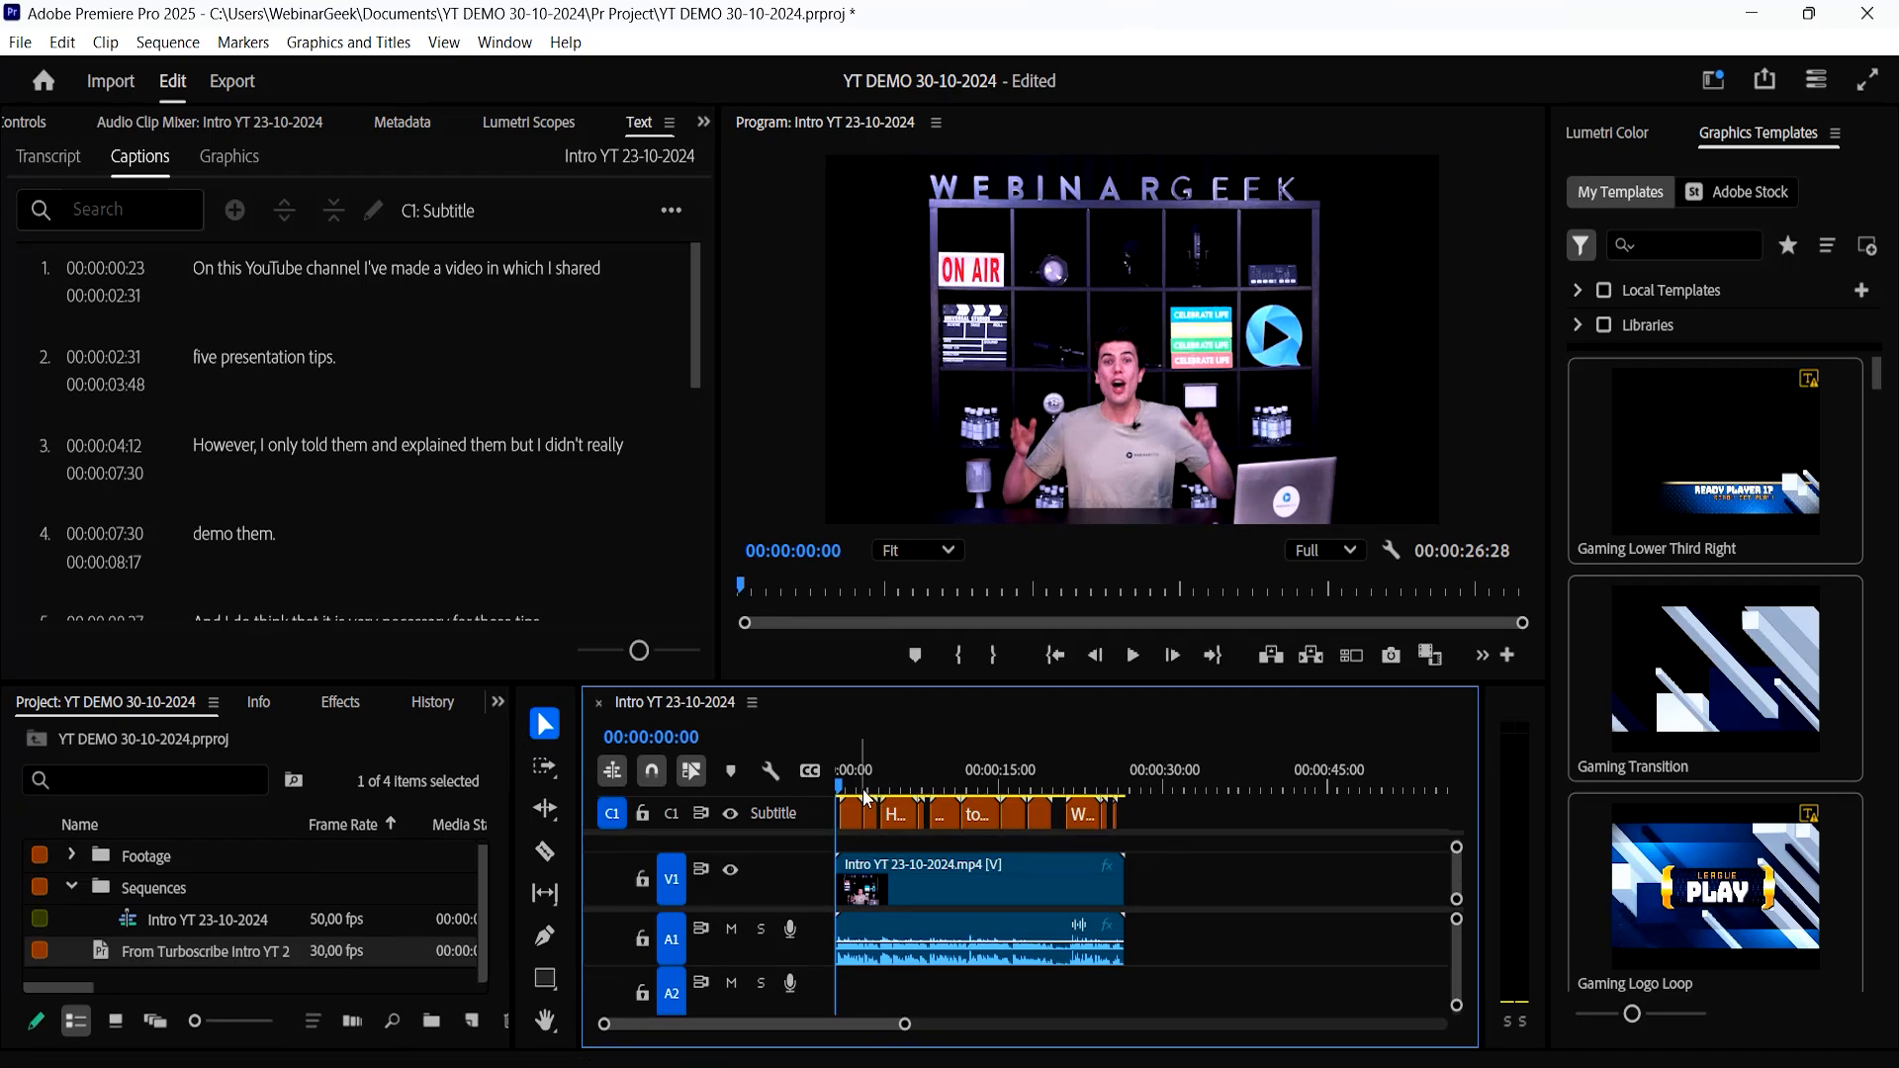
drag(839, 788, 793, 790)
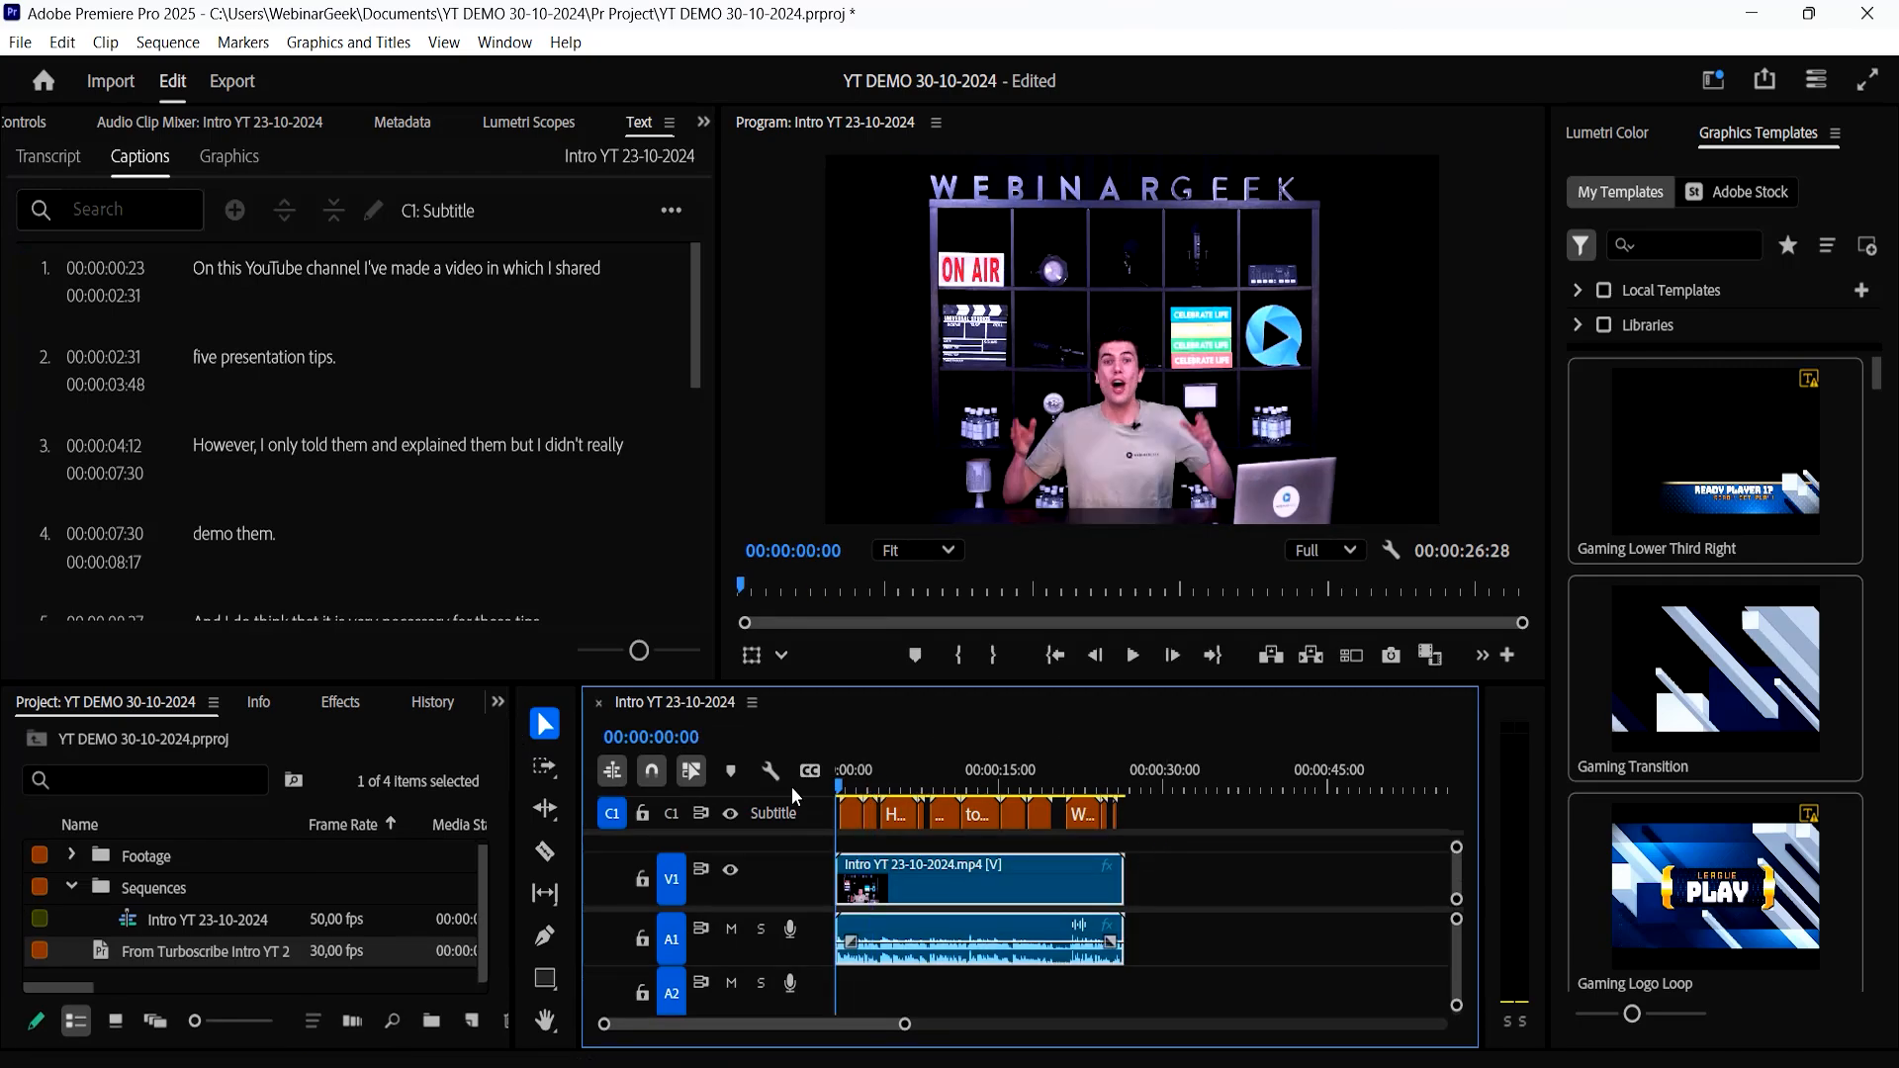
click(1243, 851)
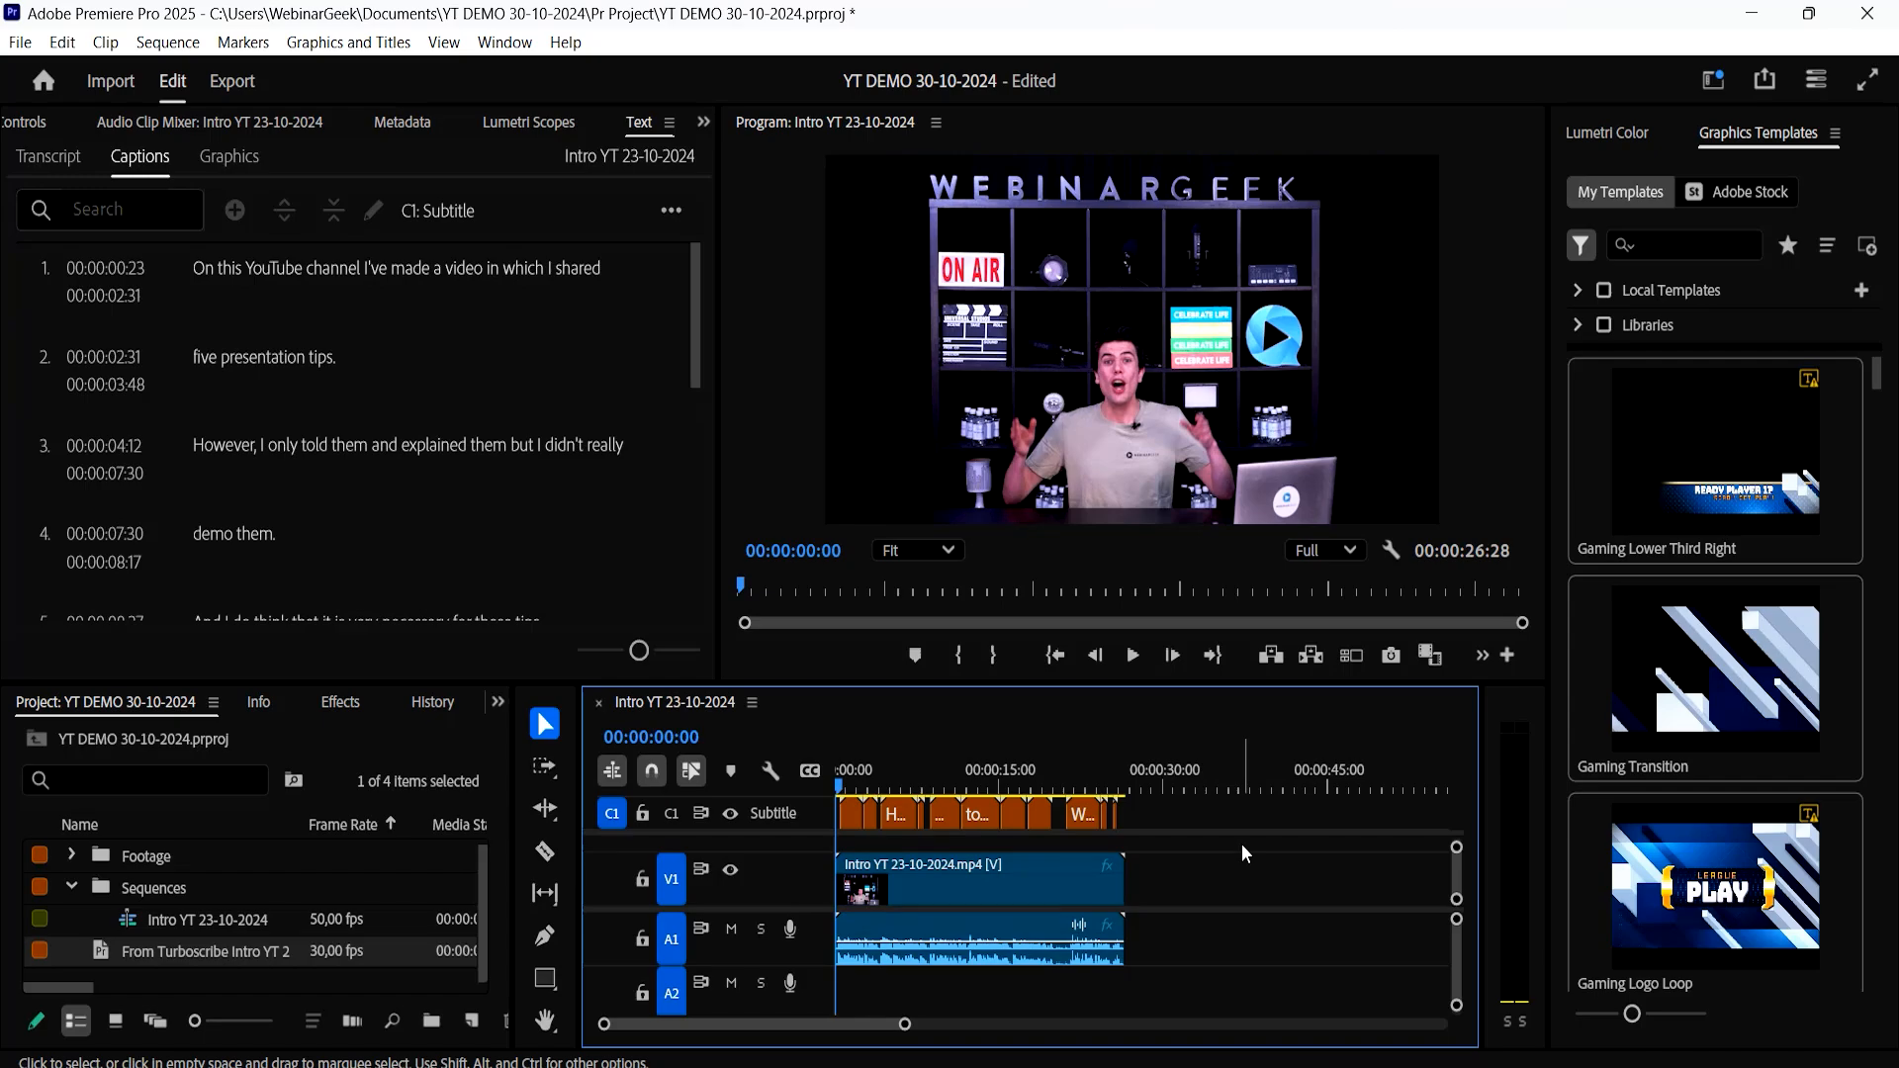
- Raise the system volume and play the sequence from its start in full screen to review the captions
key(XF86AudioRaiseVolume)
key(XF86AudioRaiseVolume)
key(XF86AudioRaiseVolume)
key(XF86AudioRaiseVolume)
key(XF86AudioRaiseVolume)
key(XF86AudioRaiseVolume)
key(XF86AudioRaiseVolume)
key(XF86AudioRaiseVolume)
key(XF86AudioRaiseVolume)
key(space)
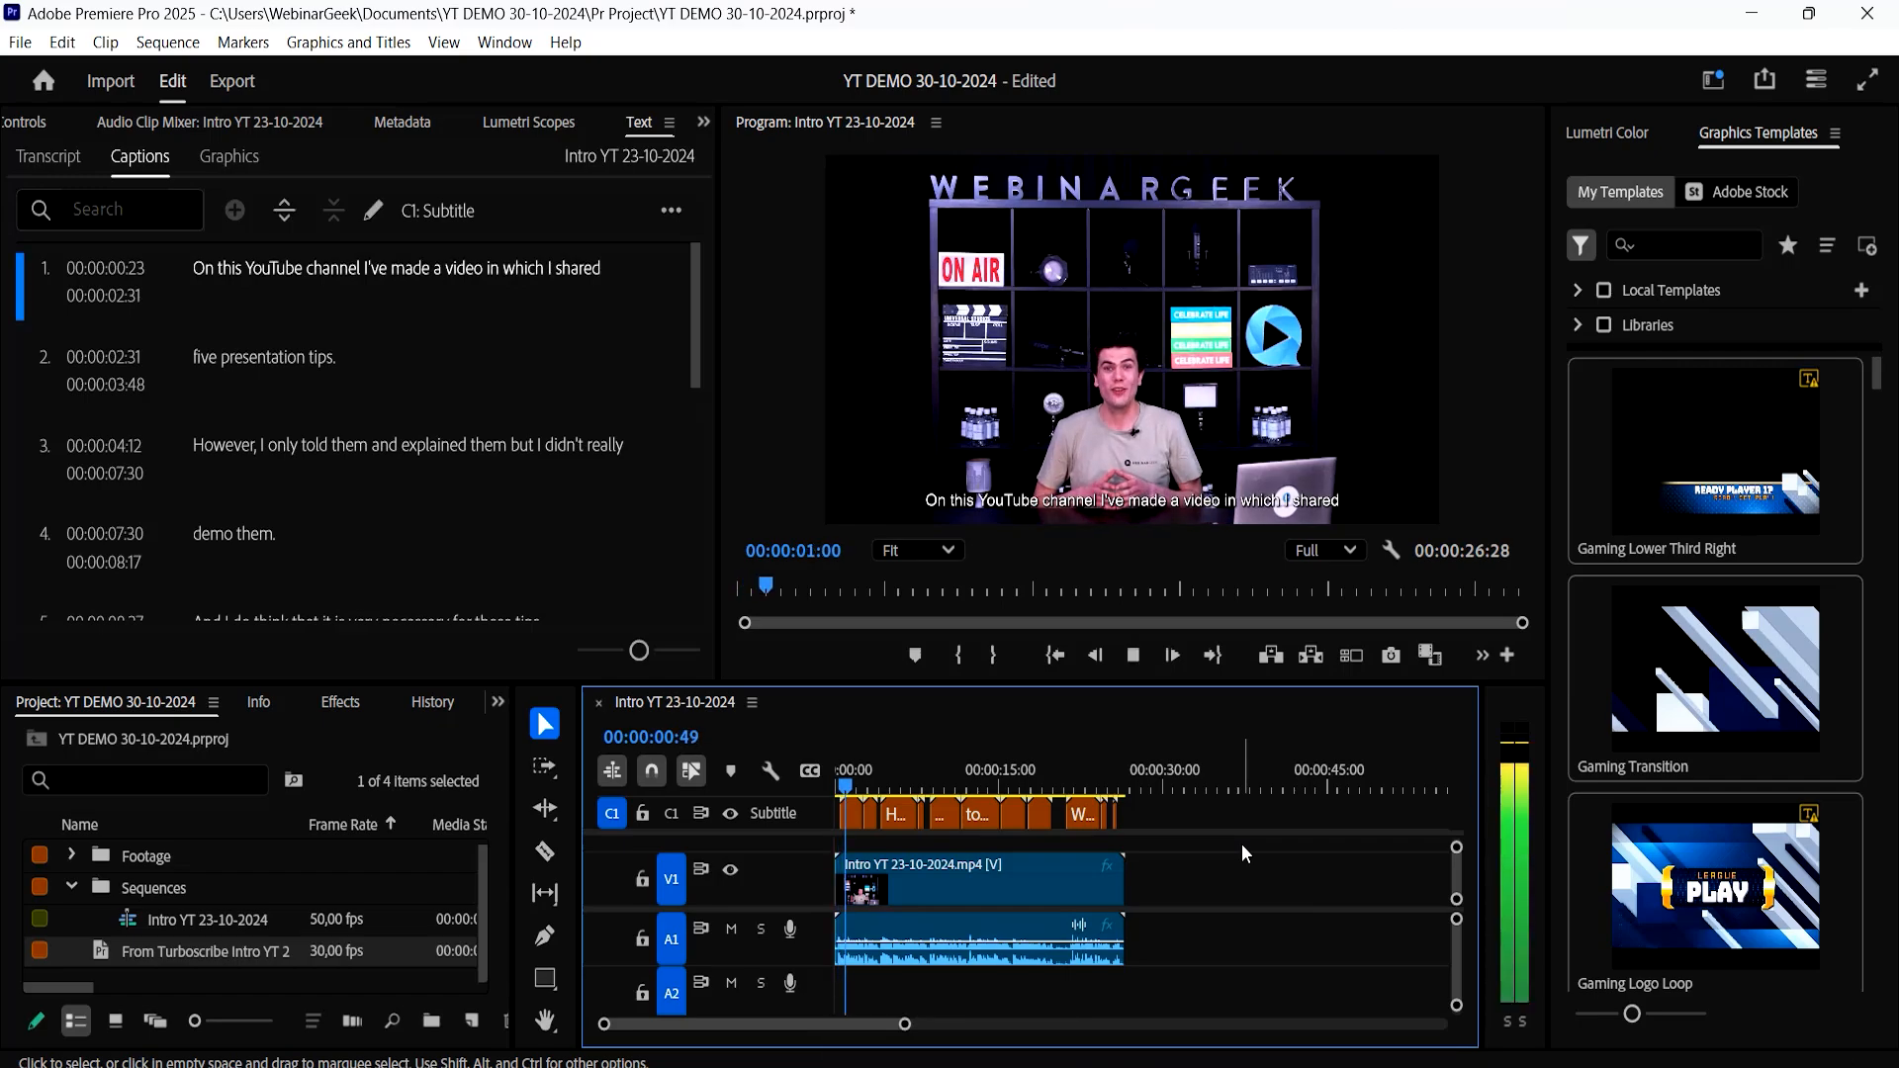
key(ctrl+grave)
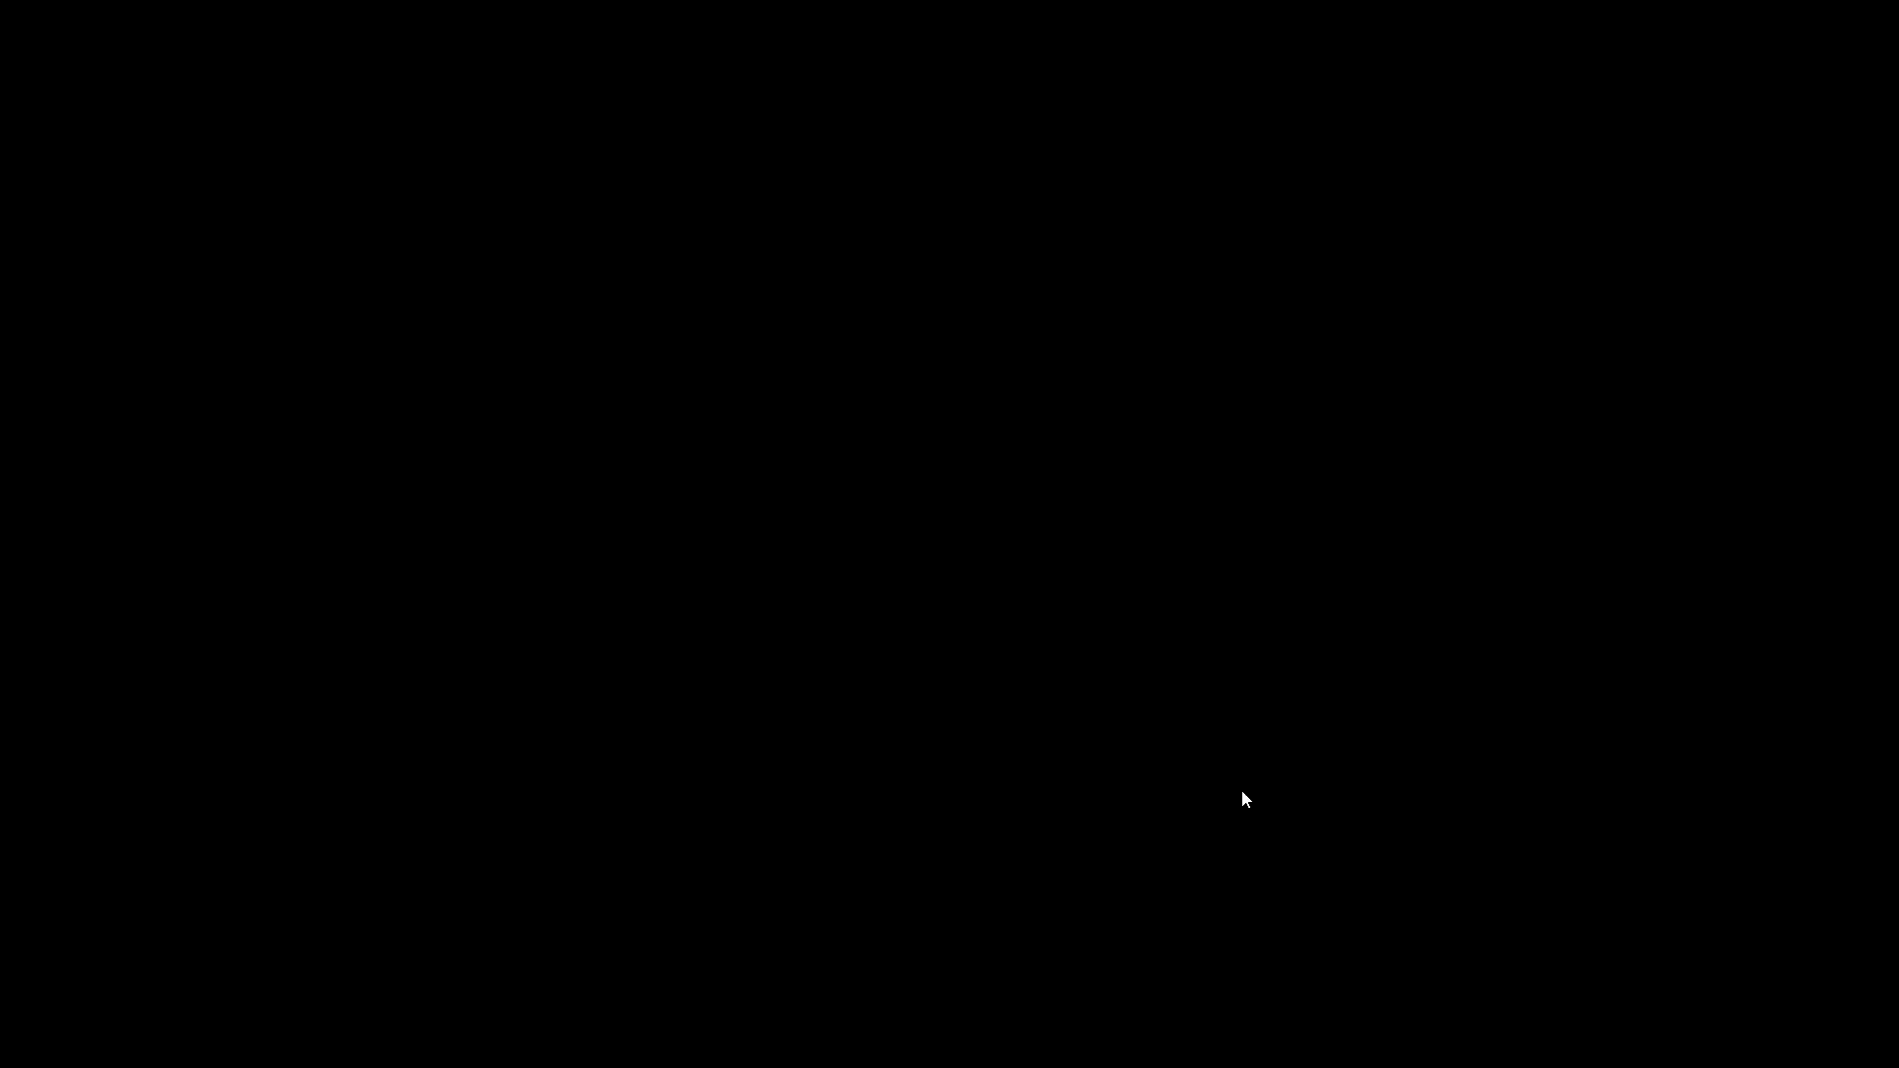